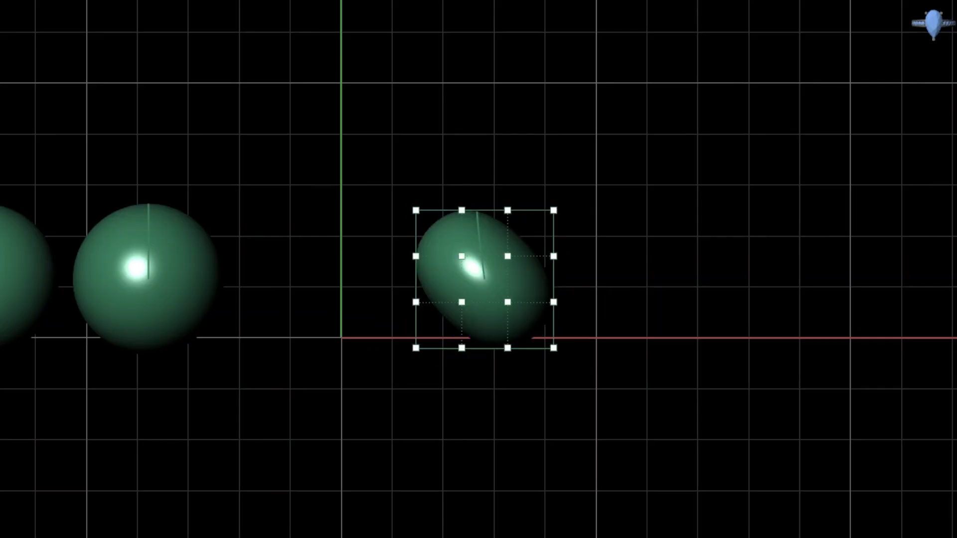
Step: Taper the abdomen ellipsoid by pulling its two inner bottom cage points well below the body
scroll(533, 331, "up", 2)
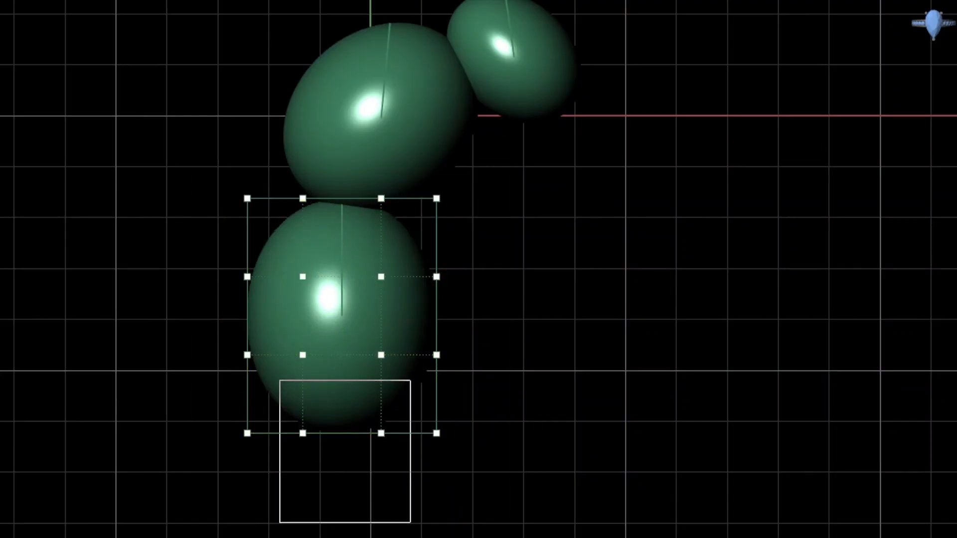
left_click_drag(411, 523, 411, 524)
left_click_drag(342, 371, 342, 441)
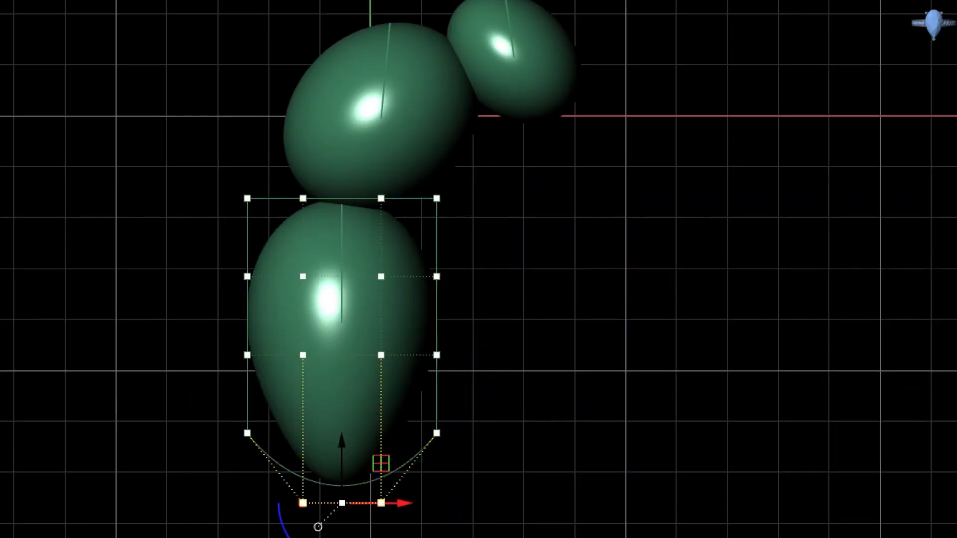
Step: Bulge the abdomen's upper back by moving its upper-left group of cage points outward and slightly up
left_click_drag(187, 160, 329, 312)
left_click_drag(314, 198, 285, 188)
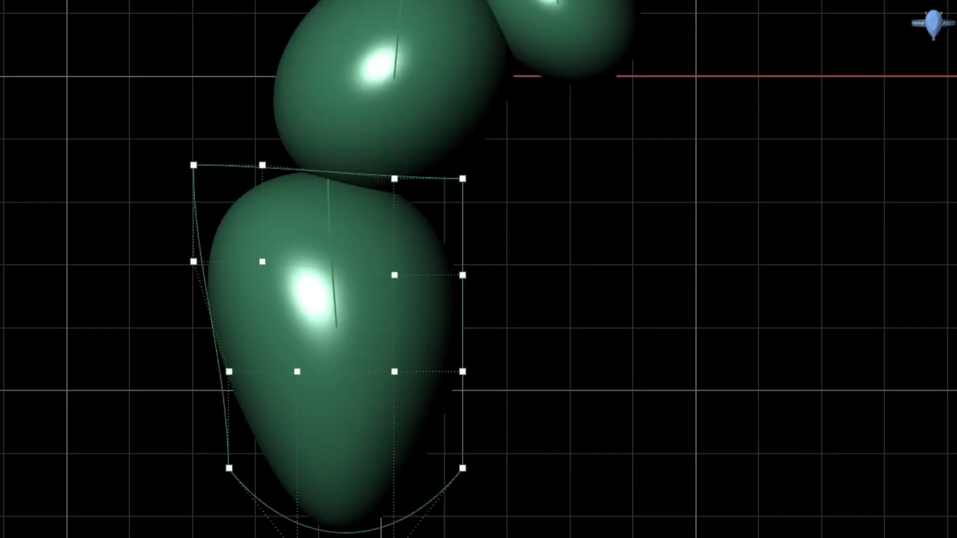
left_click_drag(172, 145, 294, 289)
left_click_drag(229, 213, 224, 205)
Step: Bend the abdomen's lower part forward under the thorax by shifting and rotating its lower cage points
right_click_drag(399, 299, 387, 216)
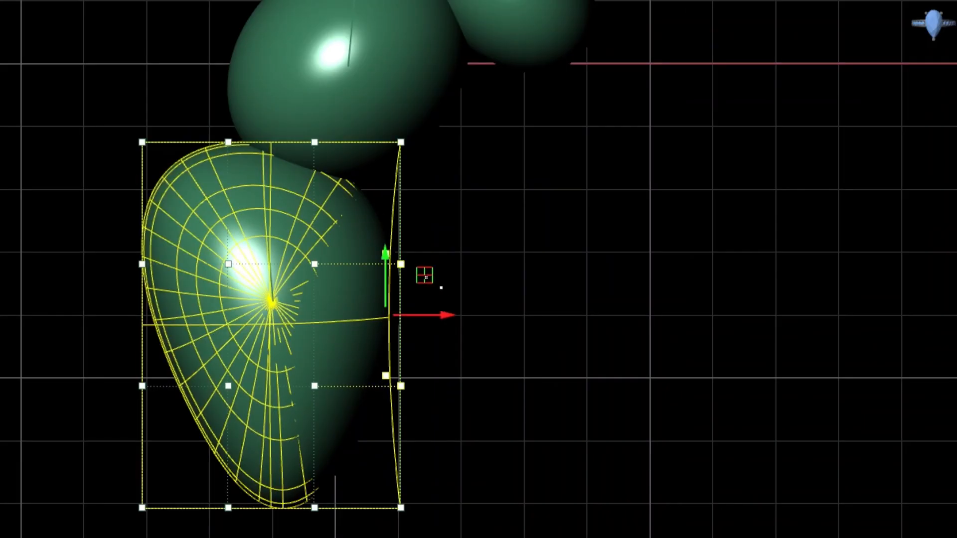
left_click_drag(226, 477, 242, 489)
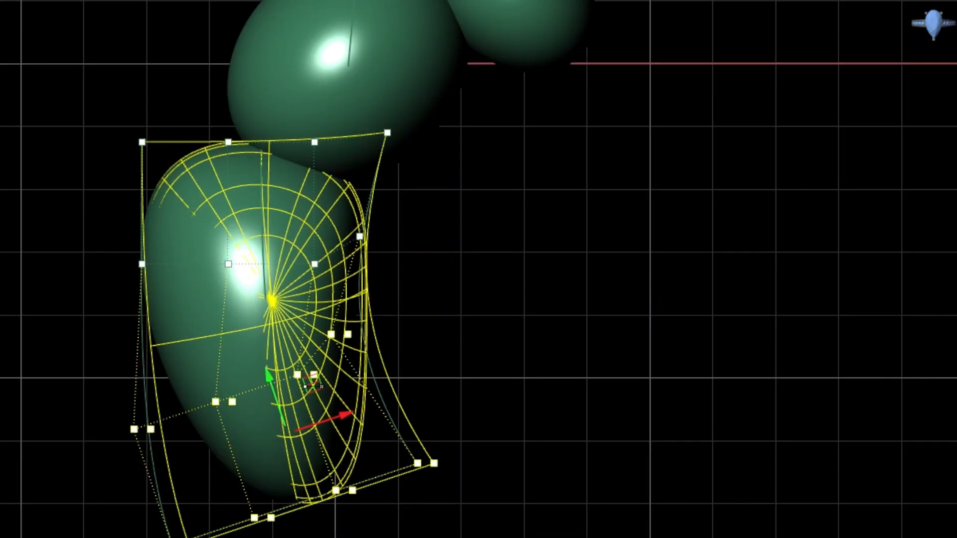
left_click_drag(238, 537, 456, 441)
left_click_drag(353, 490, 372, 499)
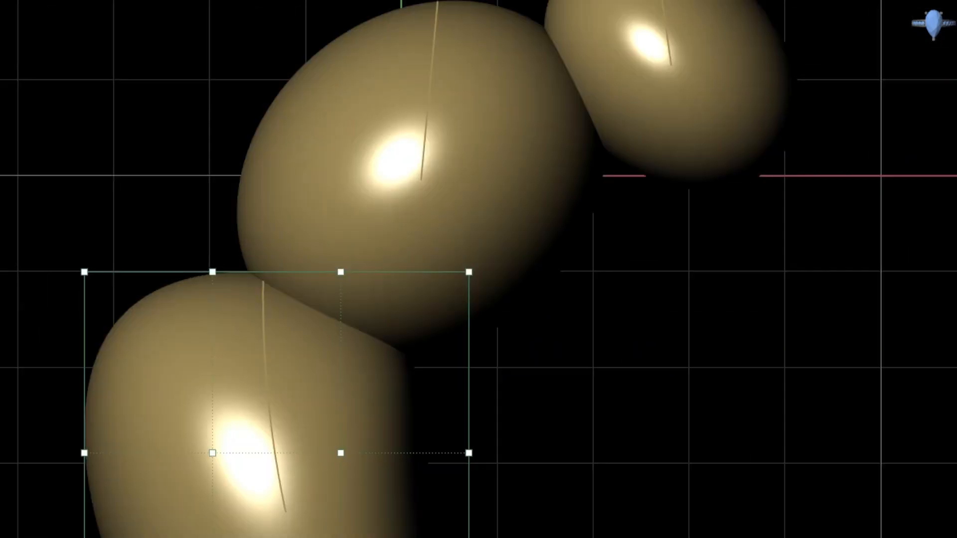
Step: Refine the abdomen's rounded upper end against the thorax by adjusting its top cage points, and finish the cage editing
left_click_drag(212, 362, 235, 362, "shift")
left_click_drag(380, 323, 358, 299)
left_click_drag(55, 239, 249, 473)
left_click_drag(188, 319, 163, 326)
left_click(189, 271)
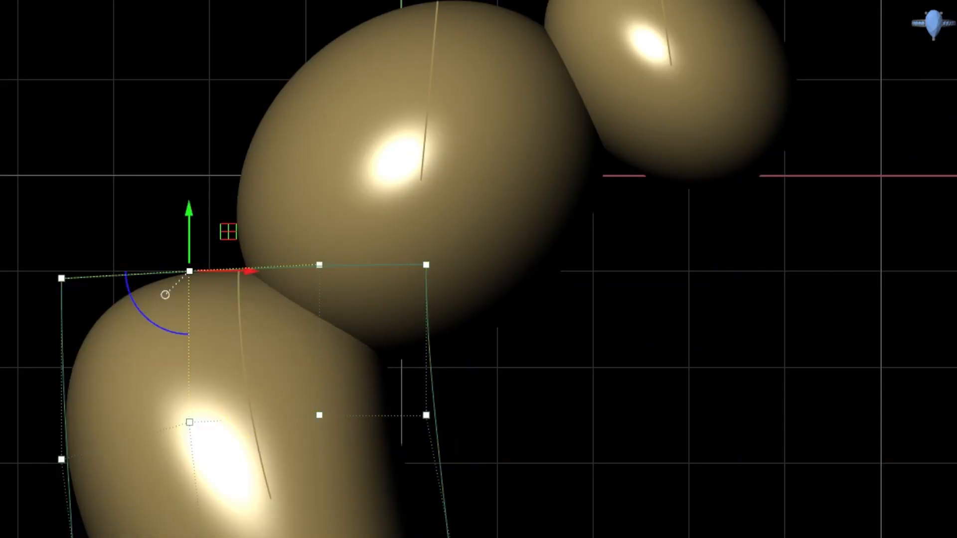
left_click_drag(228, 231, 216, 194)
scroll(382, 228, "down", 4)
key("Escape")
Step: Create the seam edges where the abdomen, thorax and head overlap
scroll(552, 171, "down", 4)
left_click(389, 324)
scroll(402, 344, "up", 2)
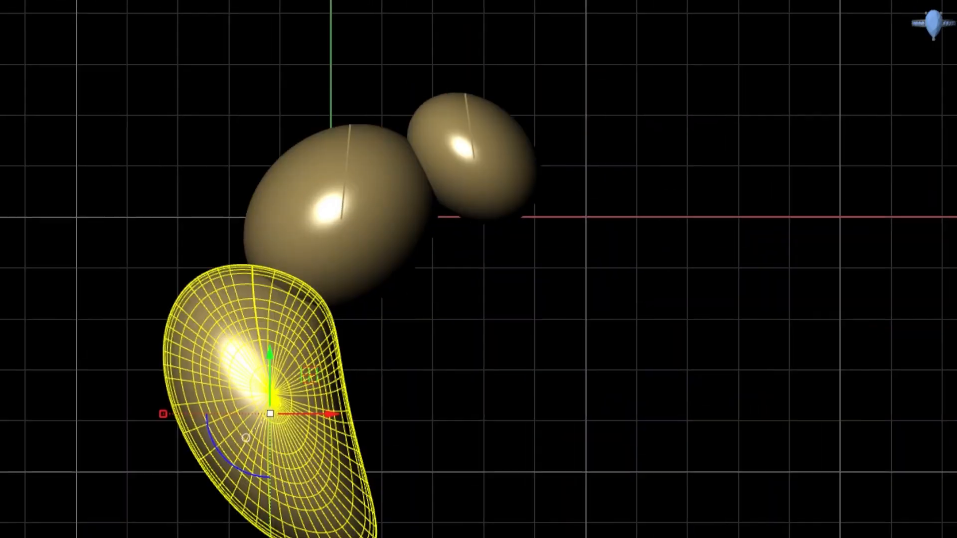
left_click(339, 220)
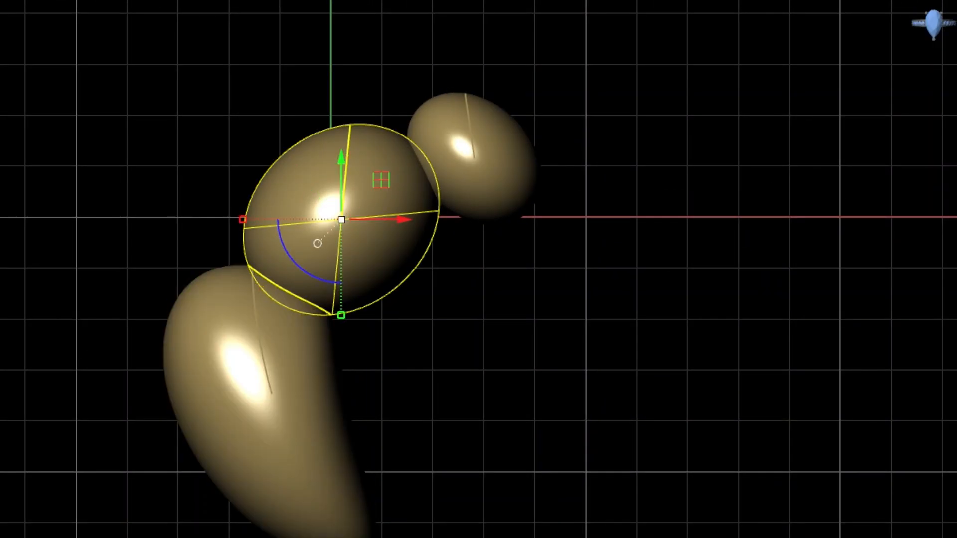
left_click(421, 172)
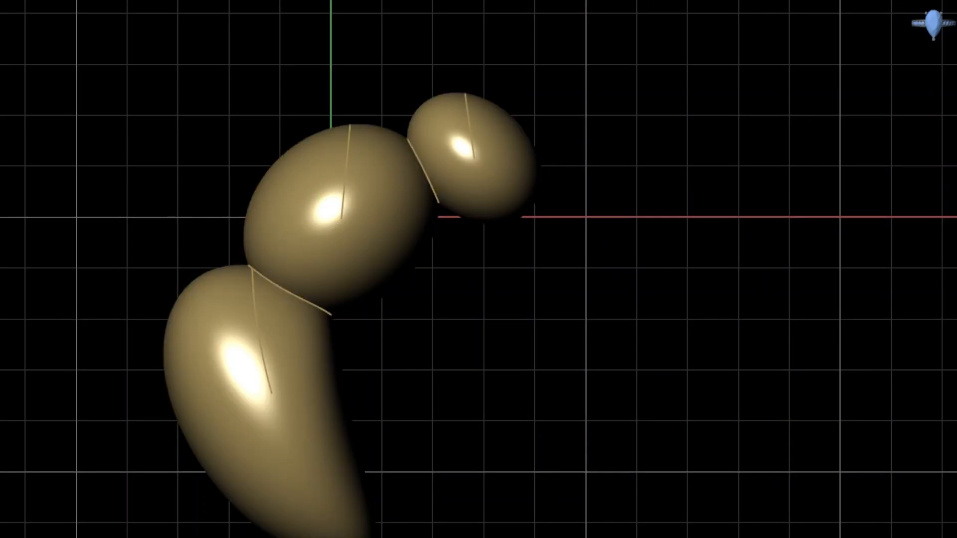
left_click(454, 181)
left_click(244, 423)
key("Escape")
scroll(115, 234, "up", 2)
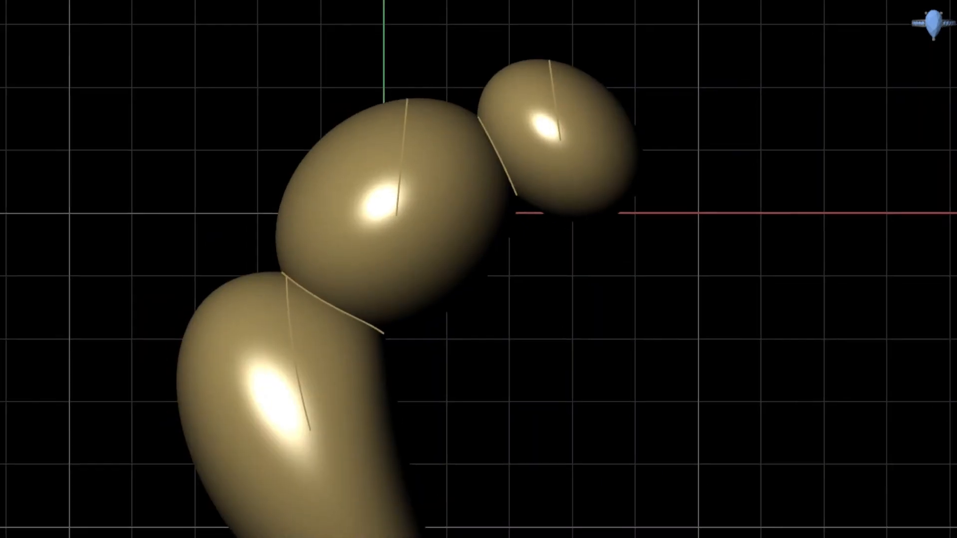
key("Return")
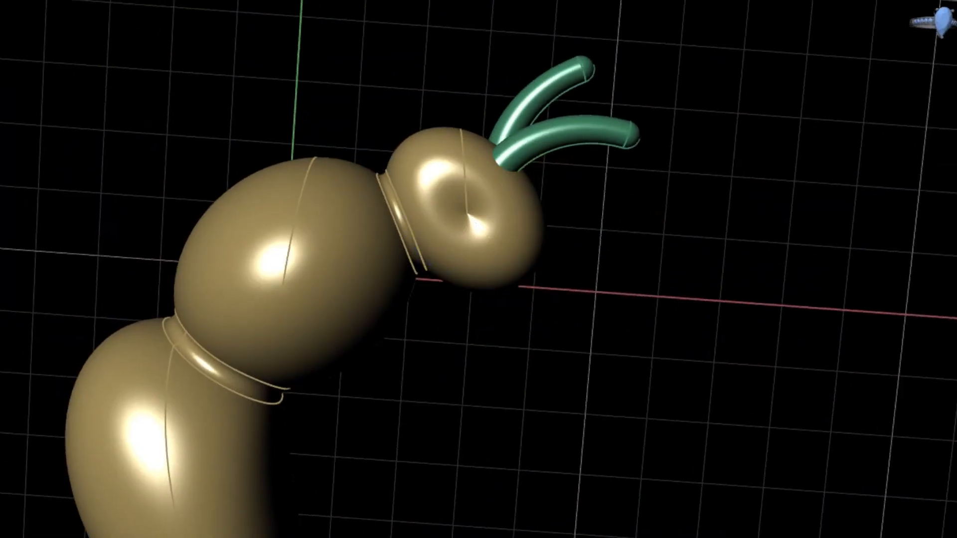
Step: Place a small sphere in the head's eye socket and reshape it into an oval eye
scroll(467, 215, "up", 2)
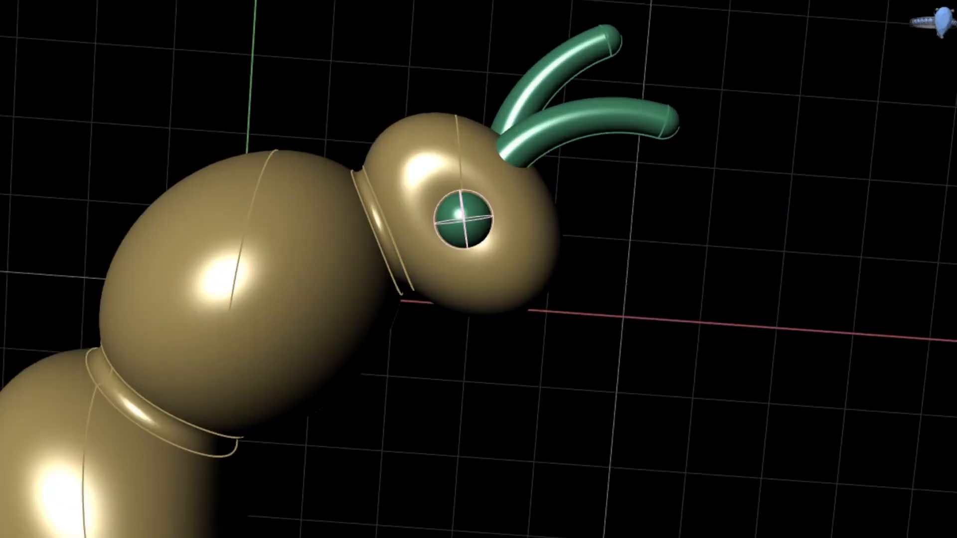
scroll(462, 229, "up", 6)
left_click_drag(432, 264, 484, 272)
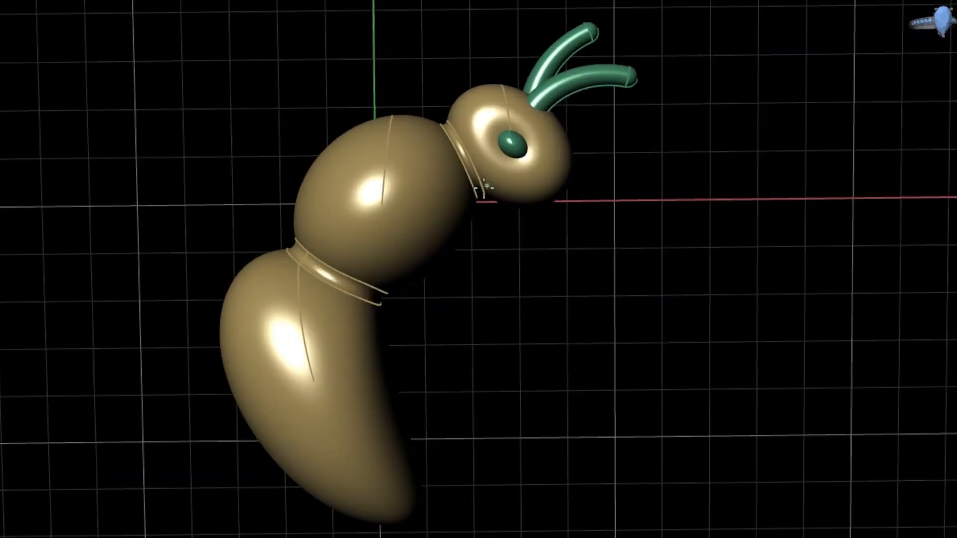
Step: Draw guide curves for the front and hind legs and place circular profiles of varying size along the front one
scroll(486, 187, "up", 3)
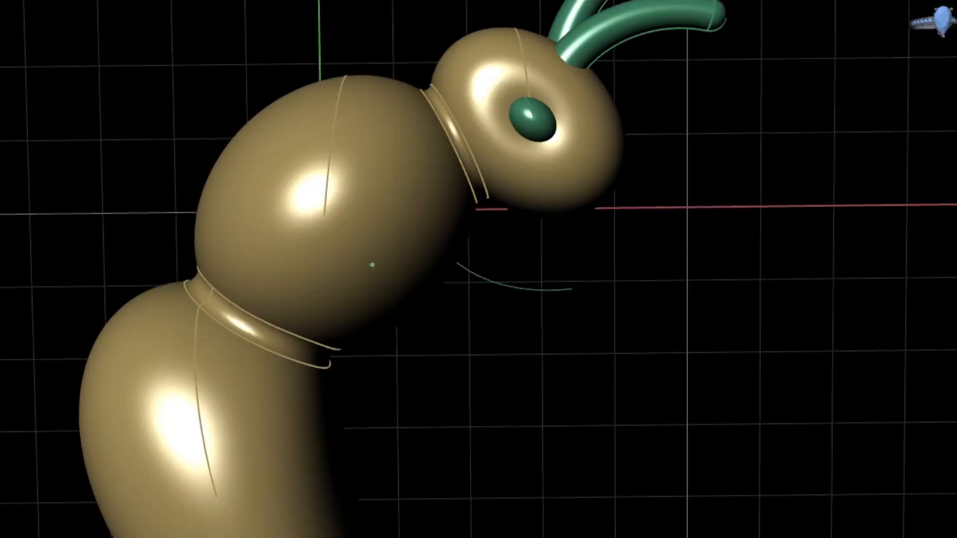
scroll(388, 176, "up", 6)
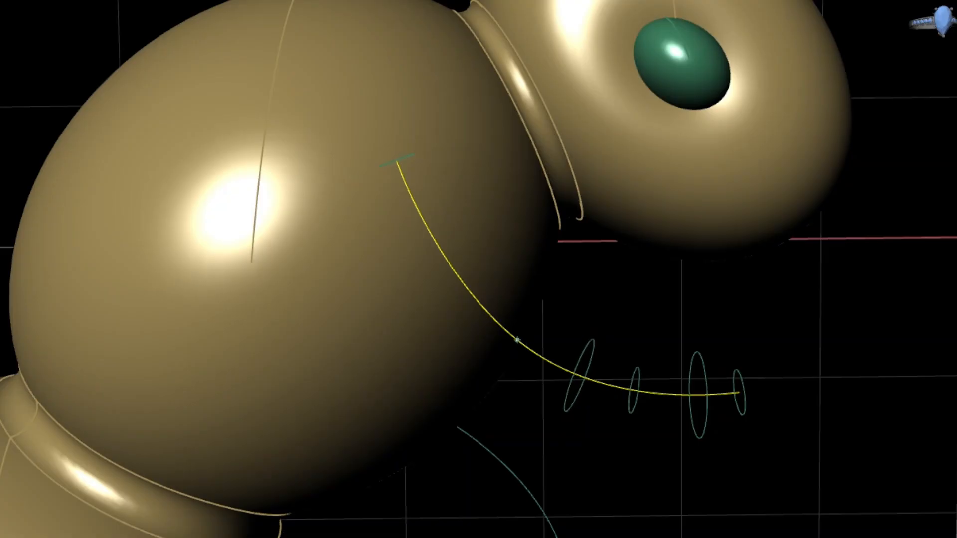
scroll(523, 330, "up", 6)
left_click(532, 314)
scroll(527, 330, "down", 5)
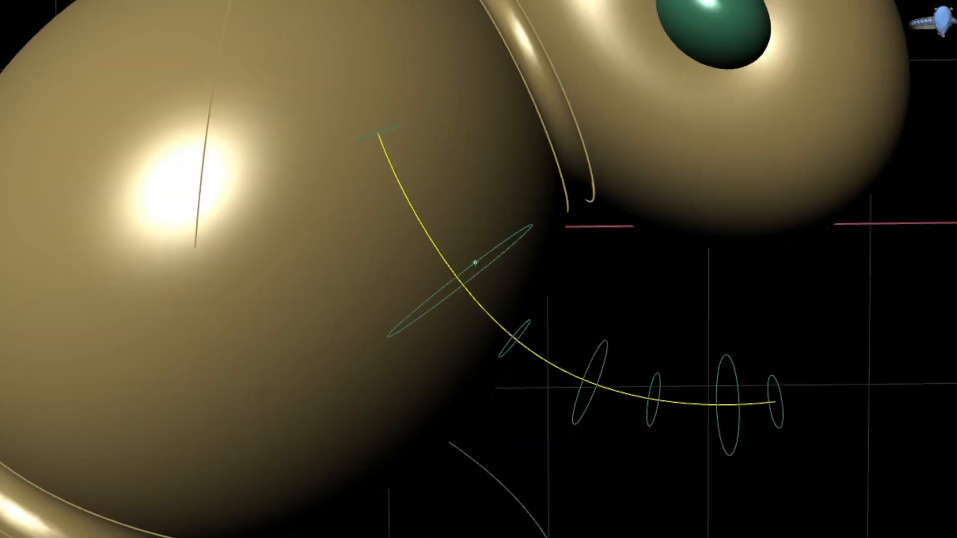
key("Return")
Step: Sweep the circular profiles along the front guide curve to form a bulging front leg
right_click_drag(479, 280, 412, 236)
scroll(479, 269, "down", 3)
scroll(479, 269, "up", 2)
key("Return")
scroll(478, 269, "down", 3)
left_click(464, 272)
left_click_drag(490, 320, 491, 275)
right_click_drag(429, 239, 464, 215)
scroll(478, 269, "up", 2)
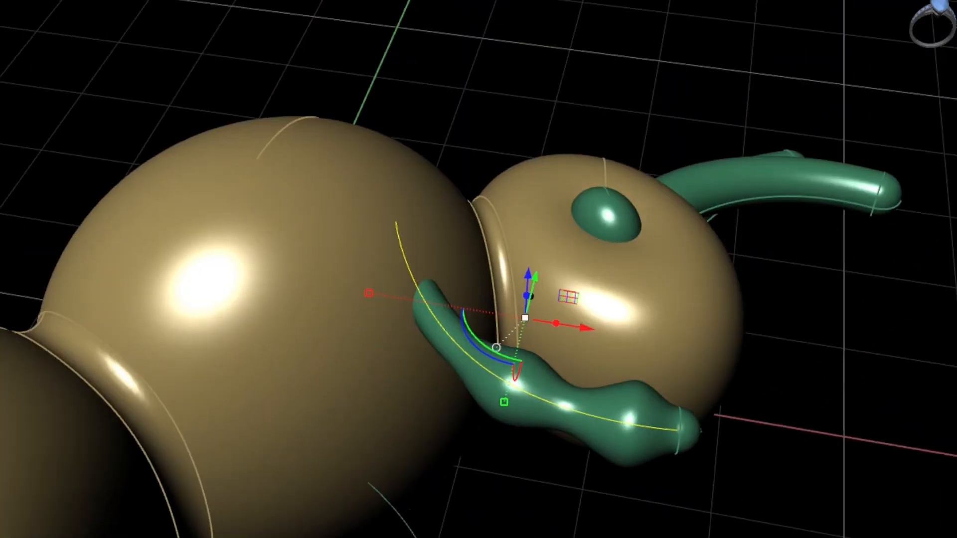
Step: Move the front leg sideways to the flank of the thorax and mirror a copy to the opposite side
left_click_drag(528, 277, 530, 247)
scroll(478, 269, "down", 4)
mouse_move(449, 219)
right_mouse_down()
mouse_move(499, 300)
mouse_move(459, 289)
mouse_move(448, 214)
right_mouse_up()
scroll(478, 269, "up", 4)
key("Escape")
left_click(451, 232)
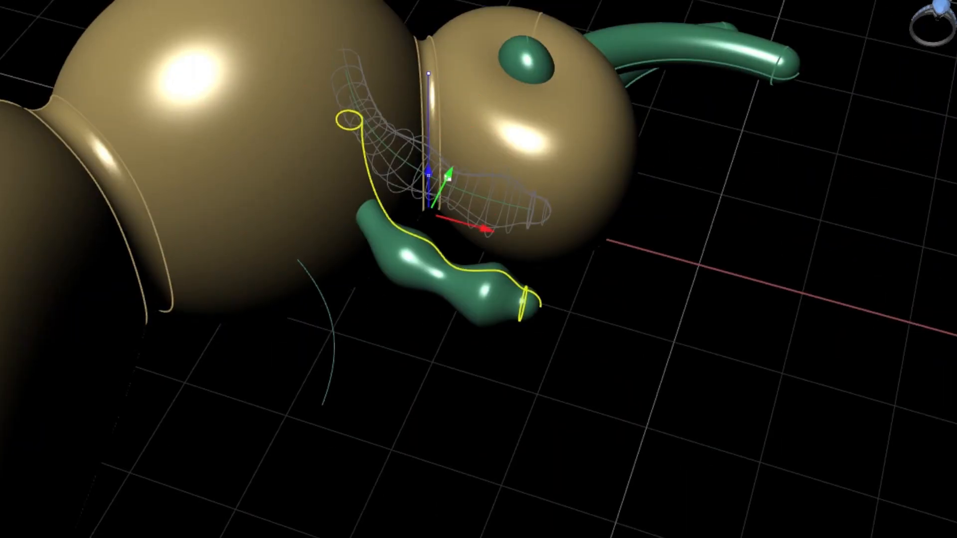
left_click_drag(427, 172, 429, 135)
right_click_drag(449, 215, 479, 290)
left_click_drag(356, 229, 375, 241)
key("Escape")
Step: Place circular profiles of varying size along the hind leg's guide curve
scroll(615, 160, "down", 5)
scroll(498, 225, "up", 4)
left_click(502, 213)
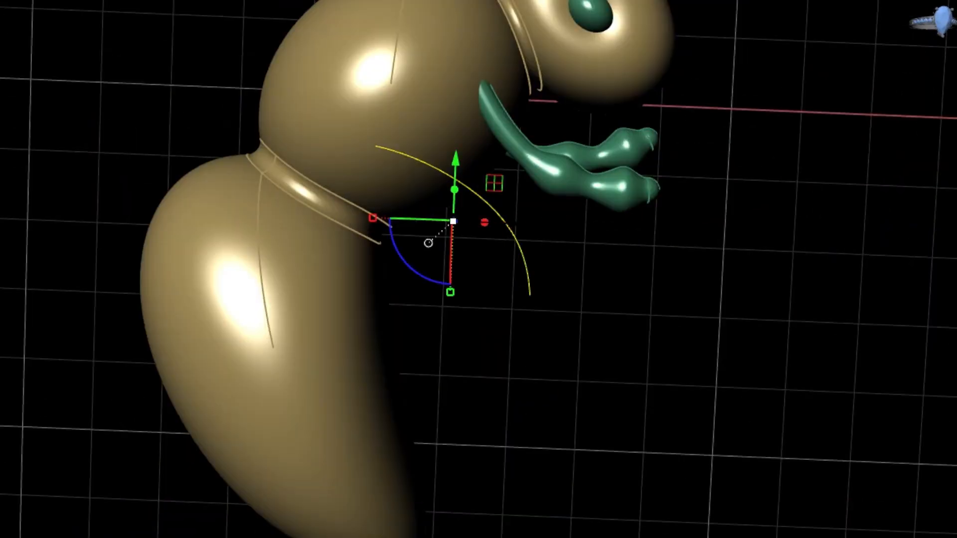
right_click_drag(479, 289, 498, 299)
scroll(474, 215, "up", 3)
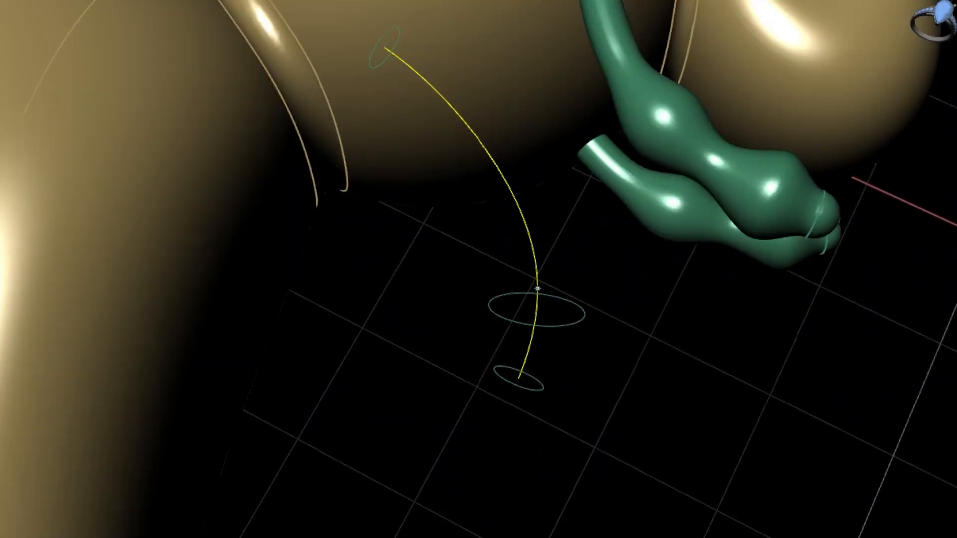
left_click(448, 142)
Step: Sweep the circular profiles along the hind guide curve to form the bulging hind leg
key("Return")
scroll(479, 269, "down", 6)
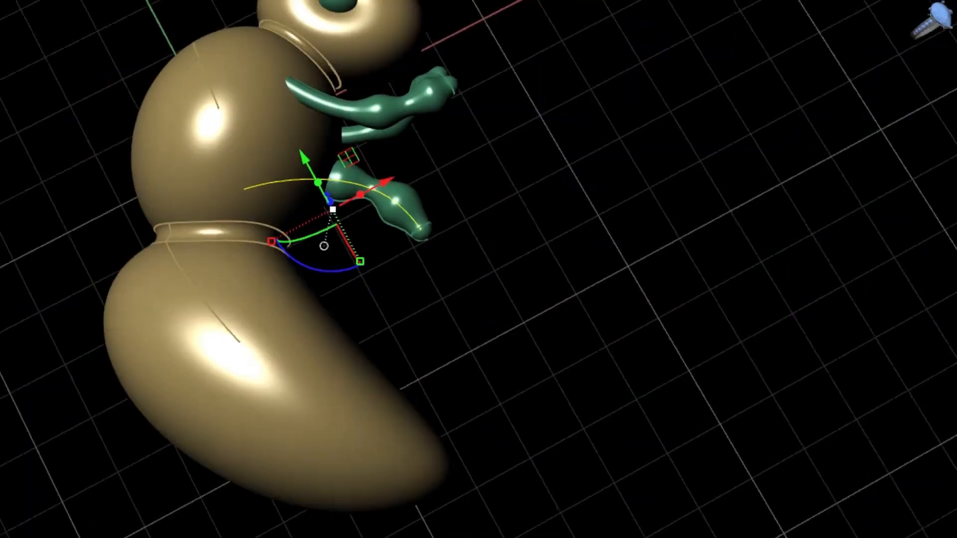
key("Escape")
right_click_drag(448, 299, 488, 269)
scroll(482, 324, "up", 4)
scroll(491, 327, "down", 5)
left_click(477, 327)
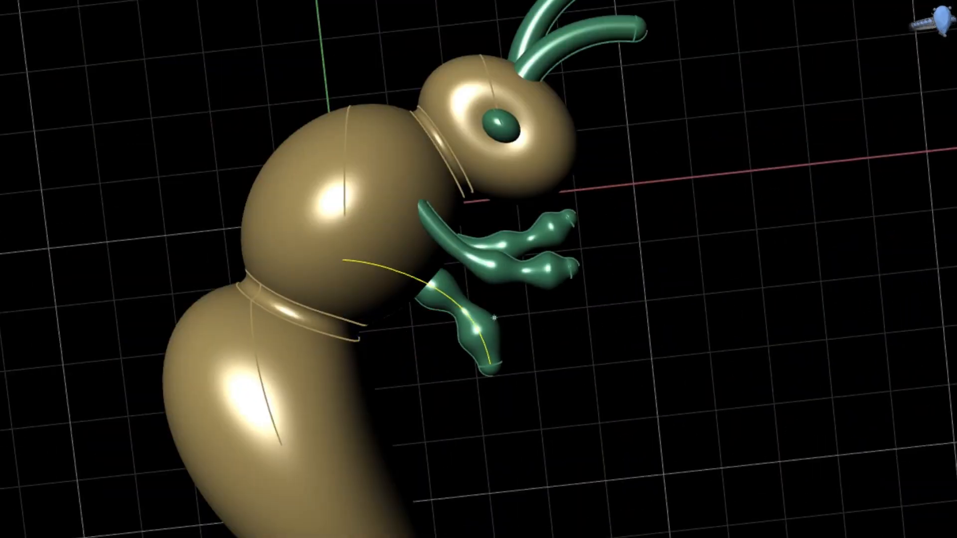
right_click_drag(494, 317, 488, 324)
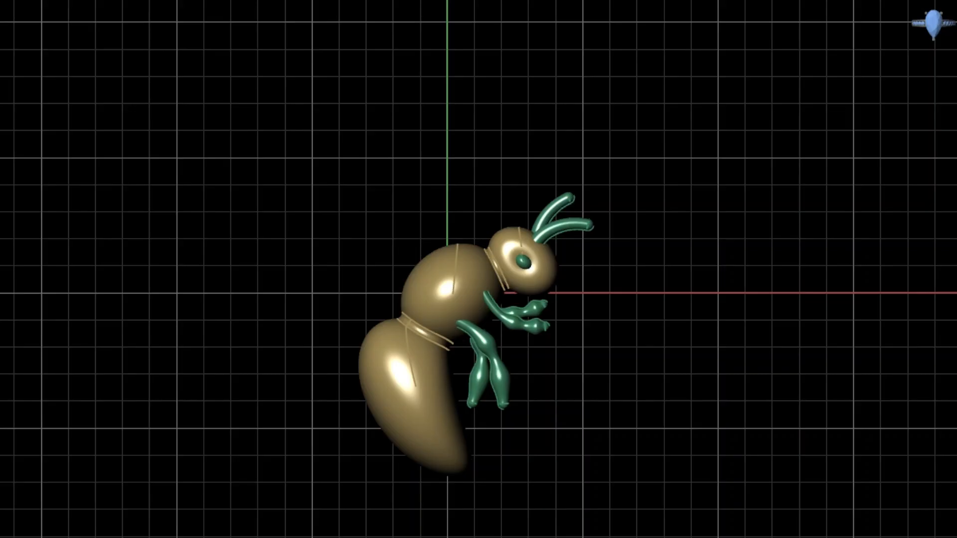
Step: Draw a free-form wing outline curve with a notched rear edge, starting and ending on the thorax's back
scroll(449, 245, "up", 2)
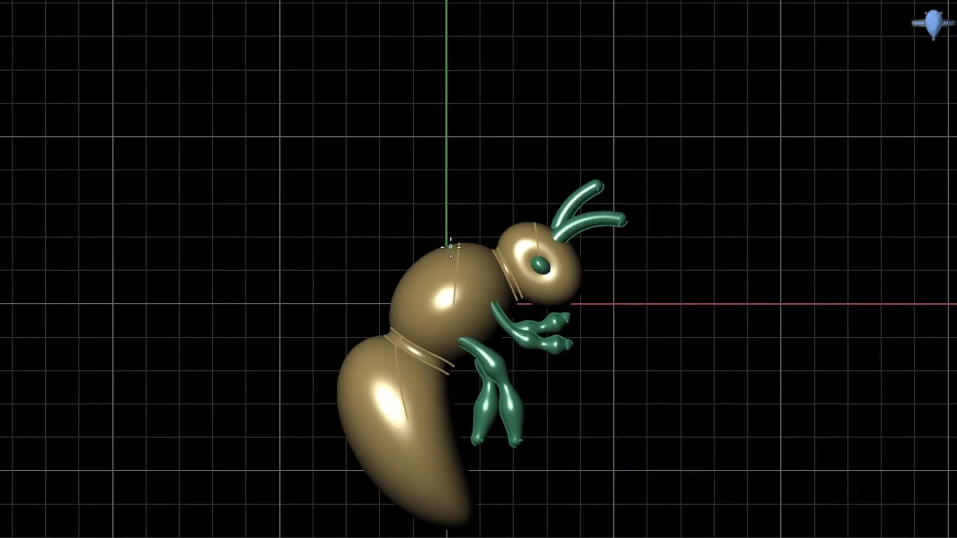
middle_click_drag(448, 243, 456, 264)
left_click(464, 271)
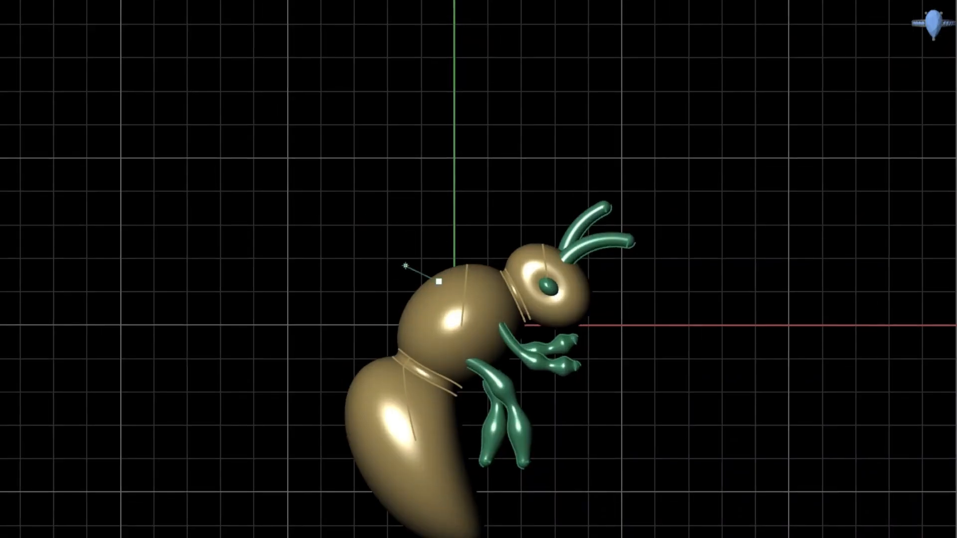
scroll(338, 224, "up", 1)
left_click(340, 218)
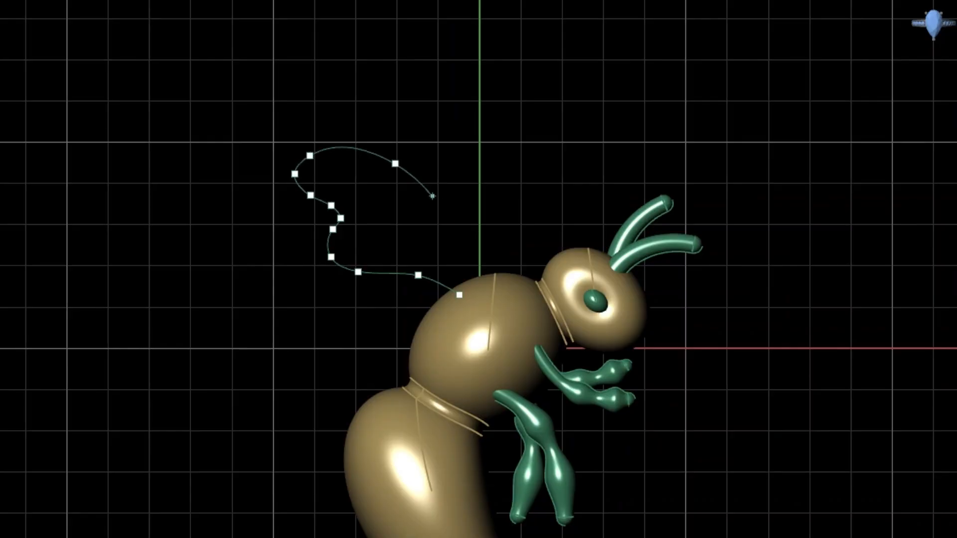
left_click(445, 214)
left_click(499, 274)
Step: Smooth the wing outline's upper edge and rounded tip by moving its control points
right_click_drag(424, 209, 449, 263)
scroll(329, 181, "up", 4)
left_click_drag(404, 158, 408, 180)
left_click(470, 222)
left_click_drag(511, 184, 504, 211)
mouse_move(333, 204)
left_mouse_down()
mouse_move(337, 181)
mouse_move(332, 187)
left_mouse_up()
Step: Reshape the rear notch and lower corner of the wing outline by moving their control points
left_click(337, 288)
left_click_drag(375, 249, 352, 240)
left_click_drag(340, 446, 379, 327)
left_click_drag(402, 323, 388, 314)
left_click(428, 409)
left_click_drag(467, 369, 437, 360)
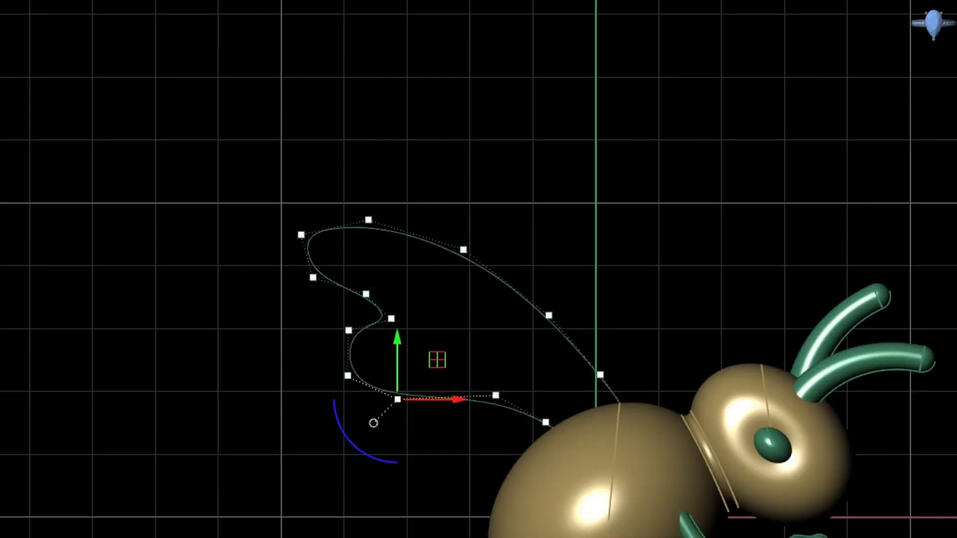
Step: Adjust the wing outline's lower edge near the thorax by moving its control points up toward the body
left_click(496, 395)
left_click_drag(536, 355, 554, 331)
scroll(465, 407, "up", 4)
left_click(517, 389)
left_click(498, 322)
left_click_drag(536, 283, 574, 261)
Step: Soften the wing's rear notch by deleting a control point and moving the neighbouring points toward the body
scroll(585, 491, "down", 6)
scroll(395, 318, "up", 4)
left_click(345, 373)
key("Delete")
left_click(347, 317)
left_click_drag(386, 278, 438, 306)
left_click(408, 402)
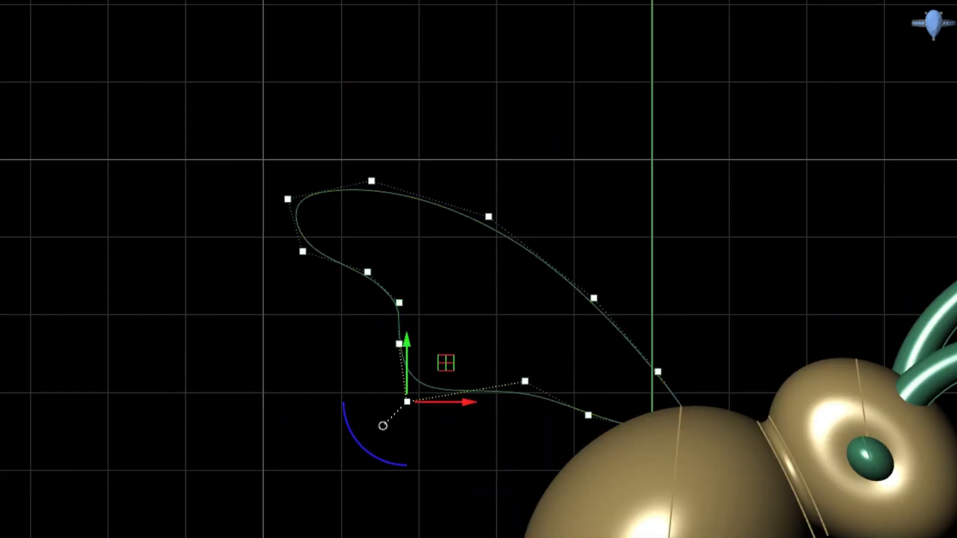
key("Escape")
key("Escape")
Step: Select the reshaped wing outline curve
scroll(481, 257, "down", 6)
left_click(515, 245)
scroll(581, 365, "up", 12)
scroll(651, 255, "down", 6)
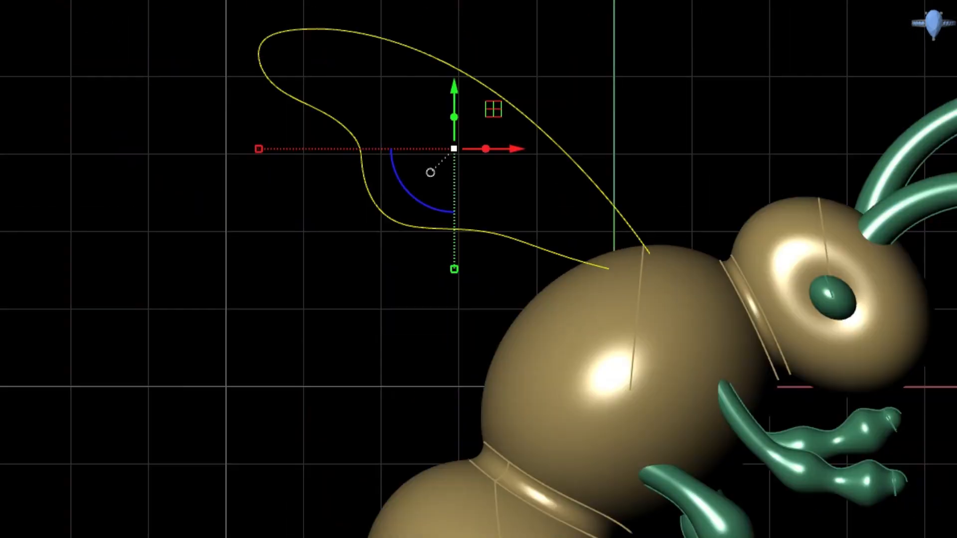
scroll(530, 401, "down", 5)
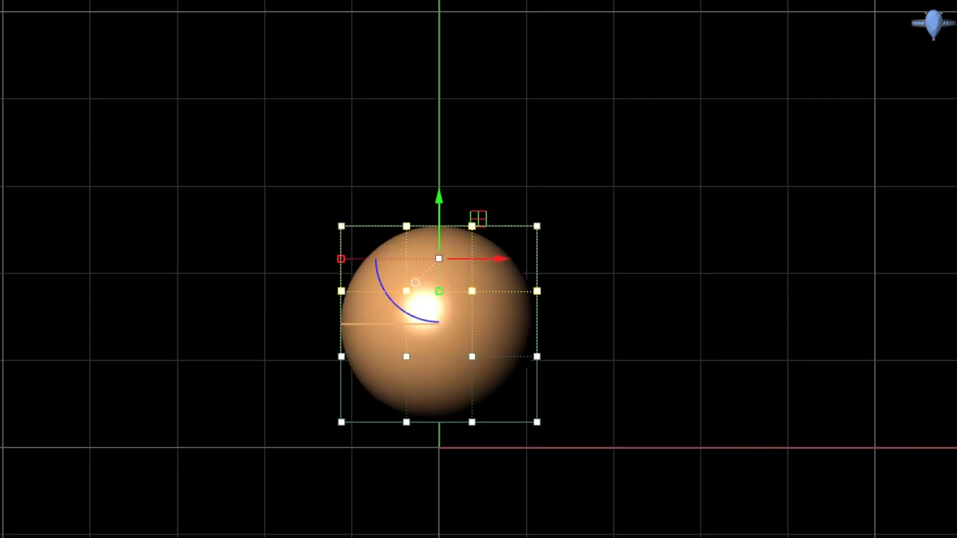
Step: Shape the sphere into a pear form by widening its lower cage rows and narrowing its upper ones
left_click_drag(342, 389, 324, 389)
left_click_drag(289, 266, 593, 305)
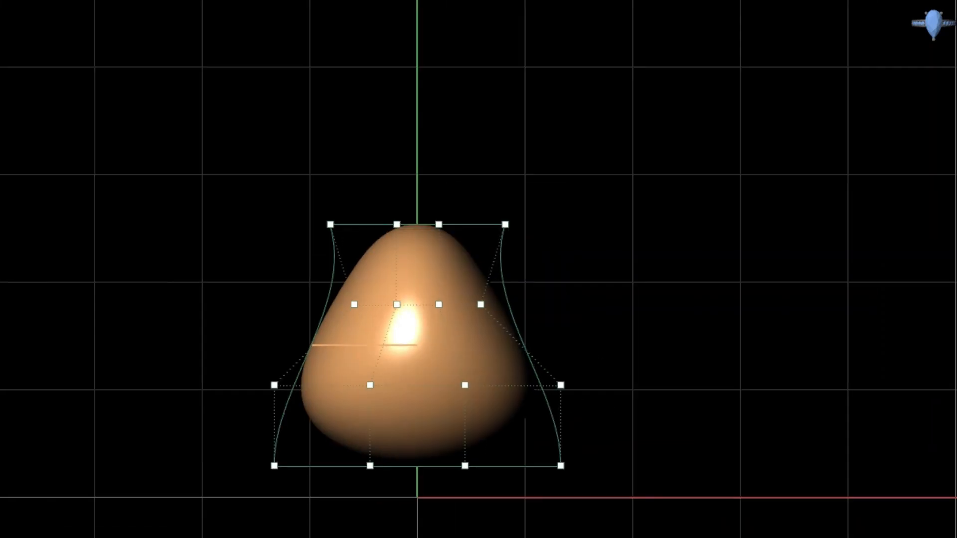
left_click_drag(368, 424, 418, 468)
left_click_drag(274, 385, 235, 387)
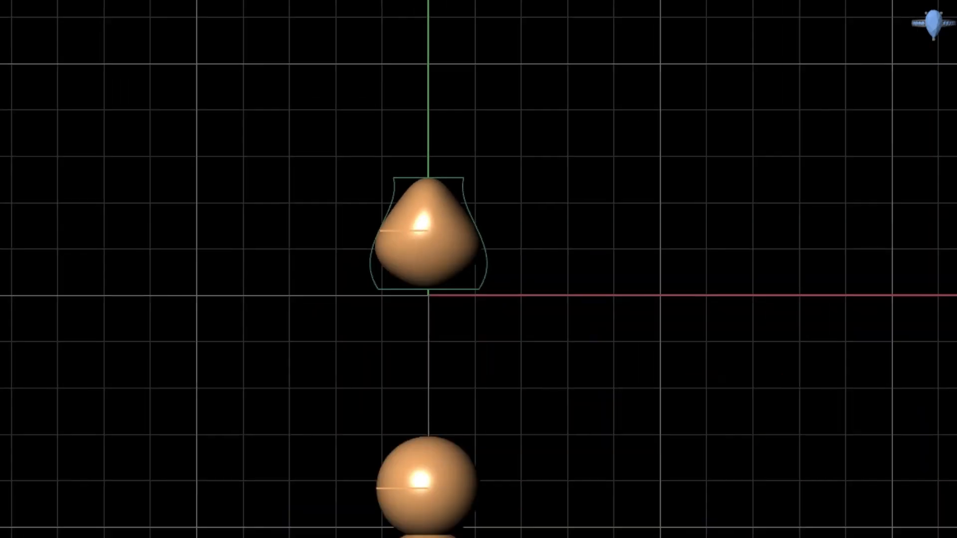
Step: Move the next sphere up to directly below the pear-shaped body and widen its two middle cage rows
left_click(429, 463)
left_click_drag(428, 429, 428, 283)
scroll(420, 326, "up", 4)
right_click_drag(420, 326, 413, 253)
left_click_drag(334, 253, 308, 253)
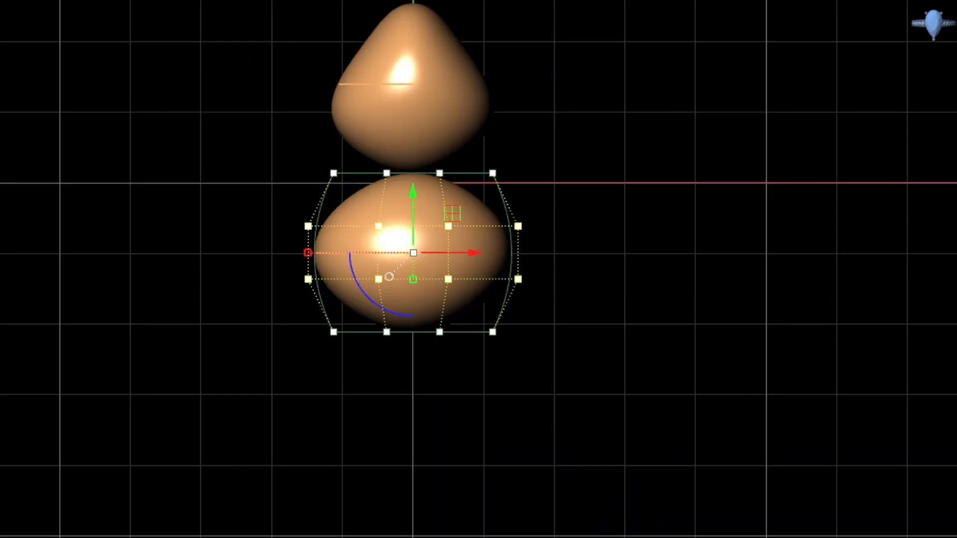
Step: Shape the second sphere to taper downward by lowering its bottom cage row and adjusting the position and width of its upper rows
left_click_drag(326, 315, 543, 378)
left_click_drag(414, 272, 413, 289)
left_click_drag(260, 246, 623, 313)
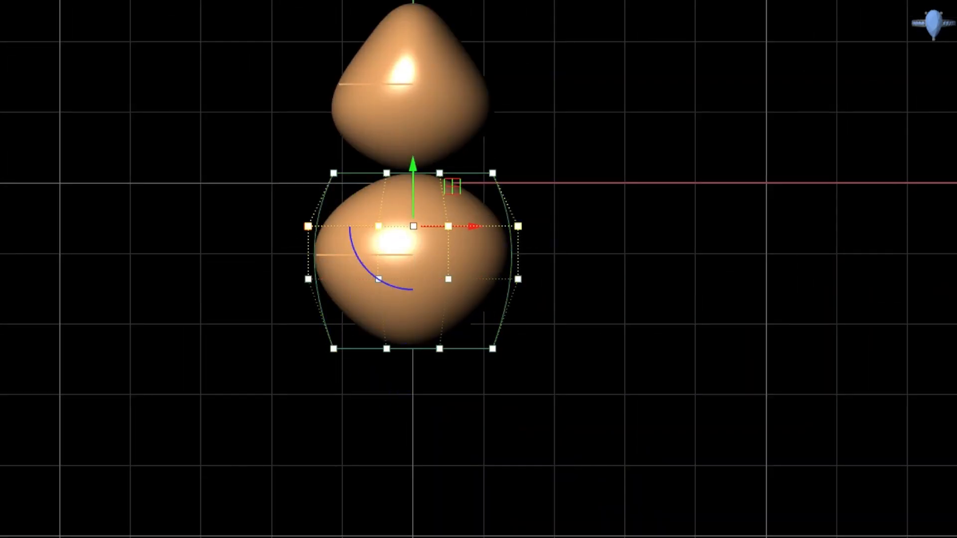
left_click_drag(413, 166, 413, 158)
left_click_drag(253, 282, 271, 291)
left_click_drag(260, 165, 626, 233)
left_click_drag(308, 196, 296, 196)
left_click_drag(262, 157, 656, 196)
left_click_drag(326, 173, 339, 173)
key("Escape")
key("Escape")
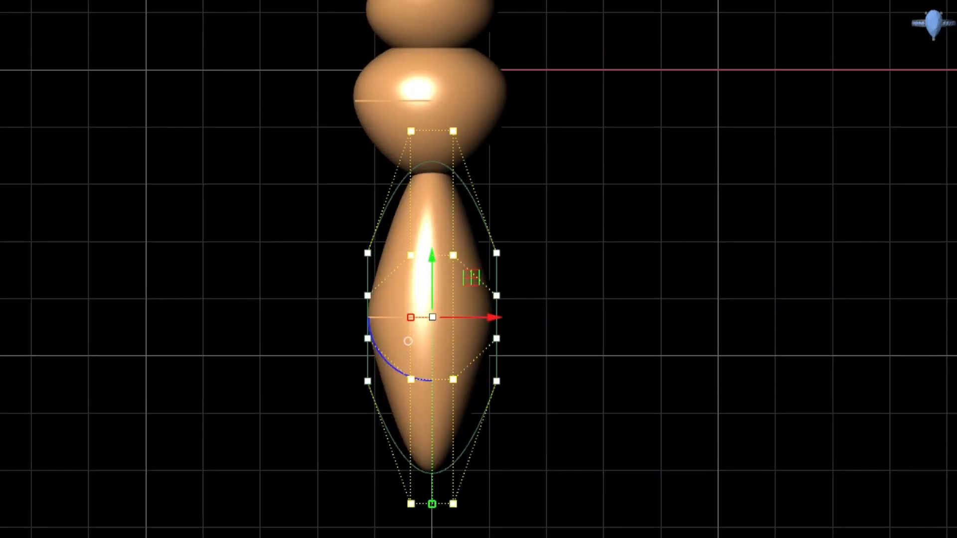
Step: Widen the elongated third sphere and spread its outer cage rows apart lengthwise to fill it out into a rounded abdomen
key("Escape")
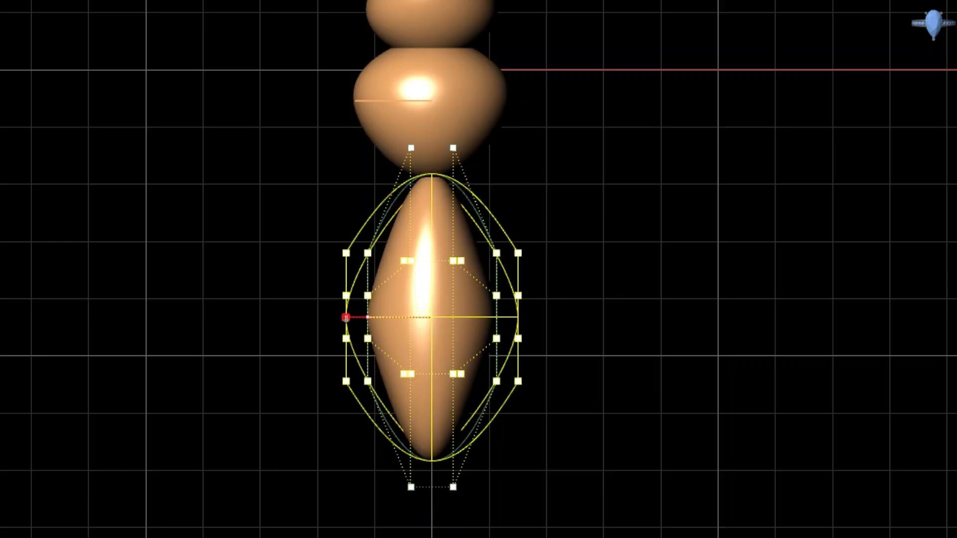
left_click_drag(346, 317, 339, 318)
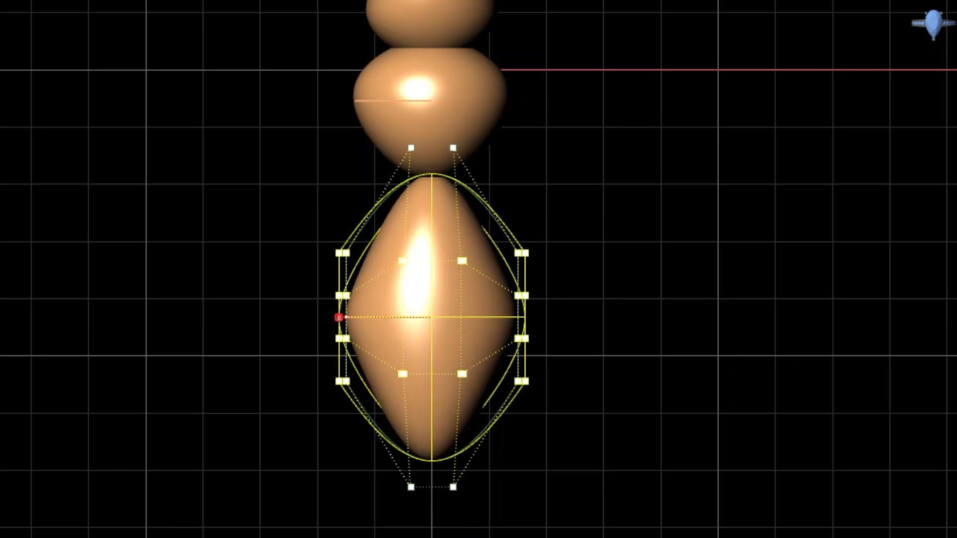
left_click_drag(257, 221, 553, 280)
left_click_drag(280, 423, 549, 363, "shift")
left_click_drag(432, 382, 432, 428)
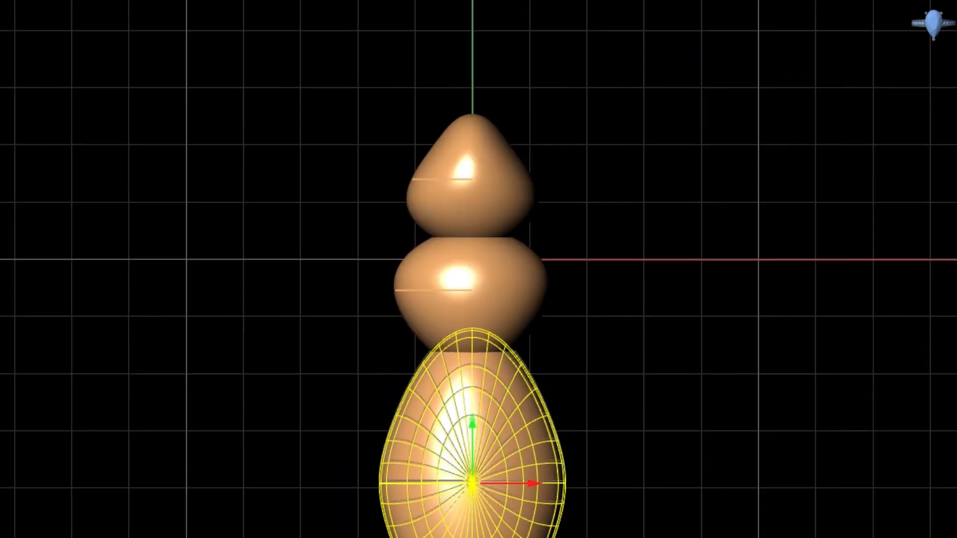
key("Escape")
key("Escape")
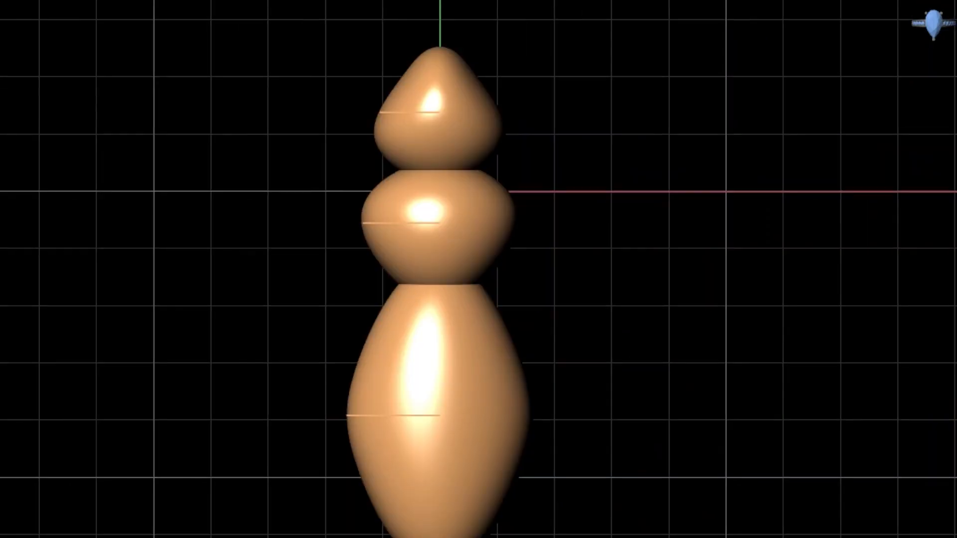
Step: Join the three body segments with smooth blended necks between neighbouring segments
left_click(437, 399)
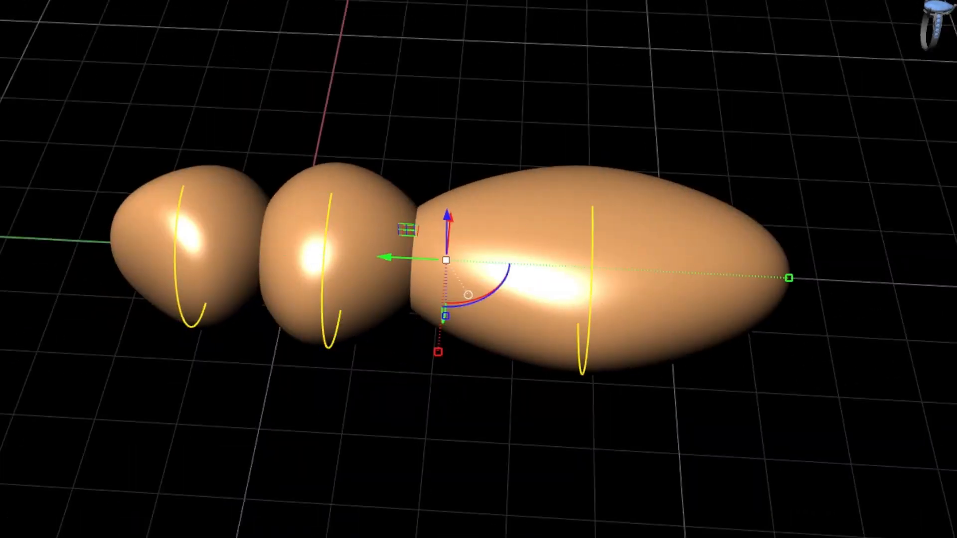
left_click(190, 240)
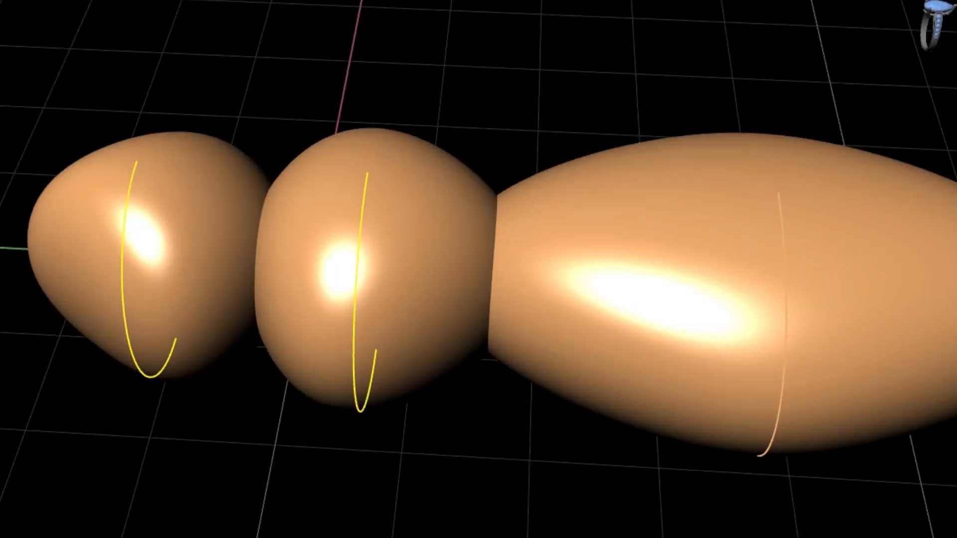
left_click(150, 279)
key("Escape")
left_click(122, 285)
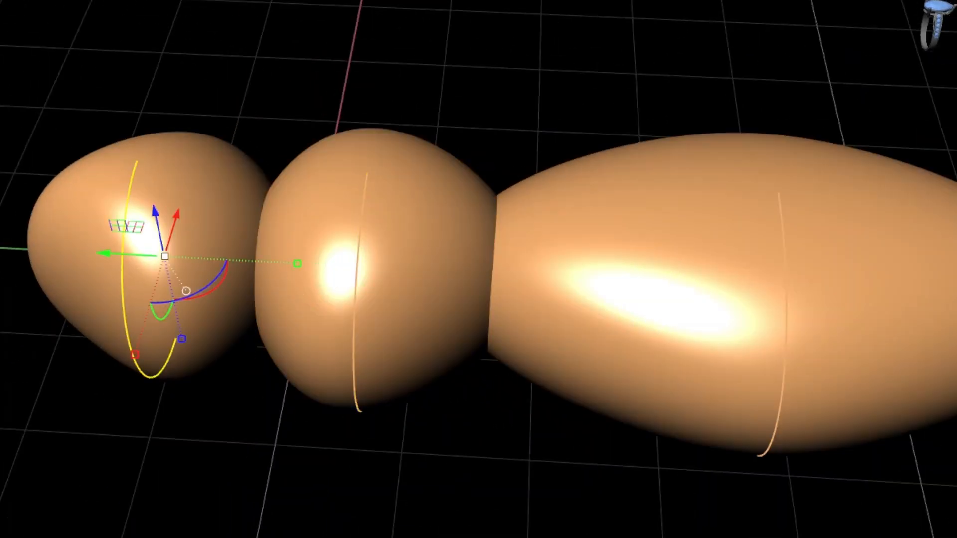
left_click(355, 304)
left_click(355, 304)
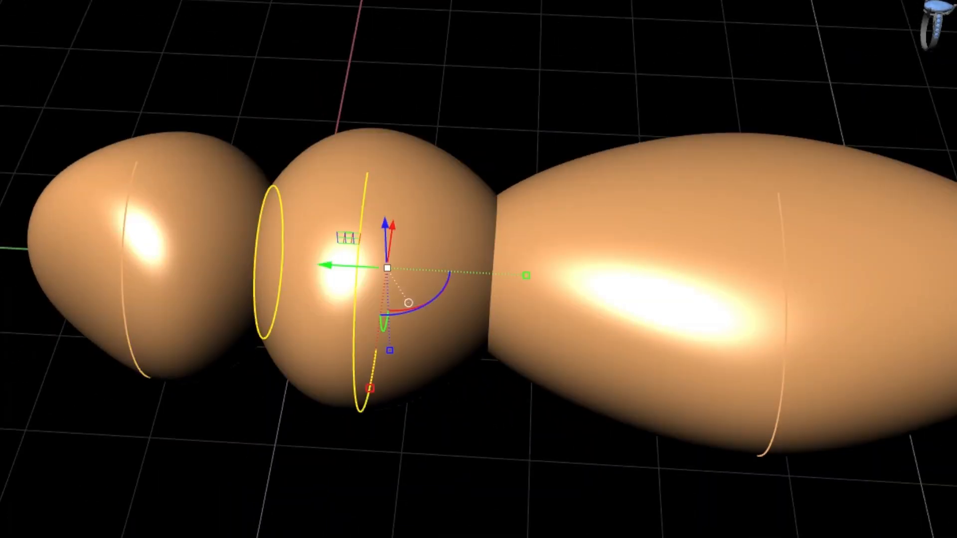
left_click(492, 279)
left_click(786, 304)
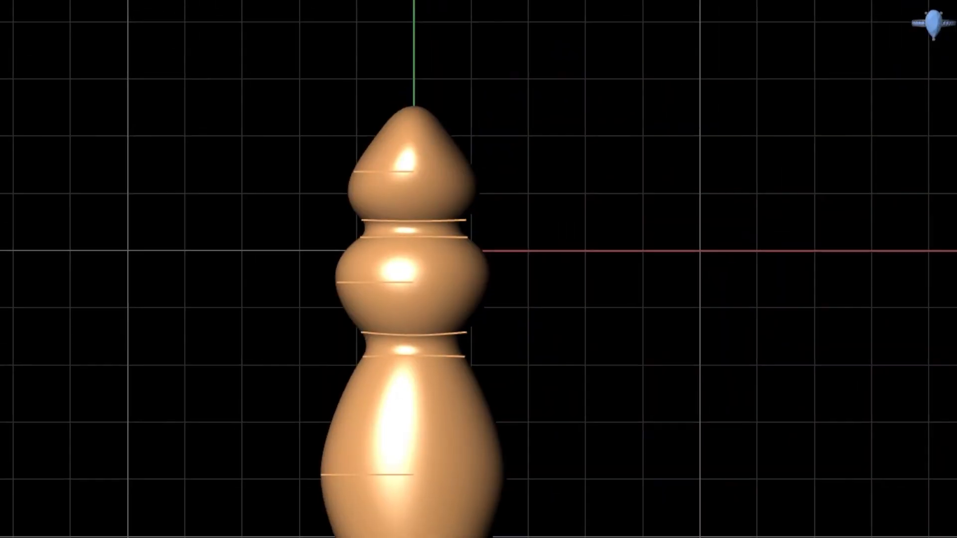
Step: Draw an arched front leg curve outward from the middle segment's upper side and pull its outer end outward and down
scroll(498, 229, "up", 2)
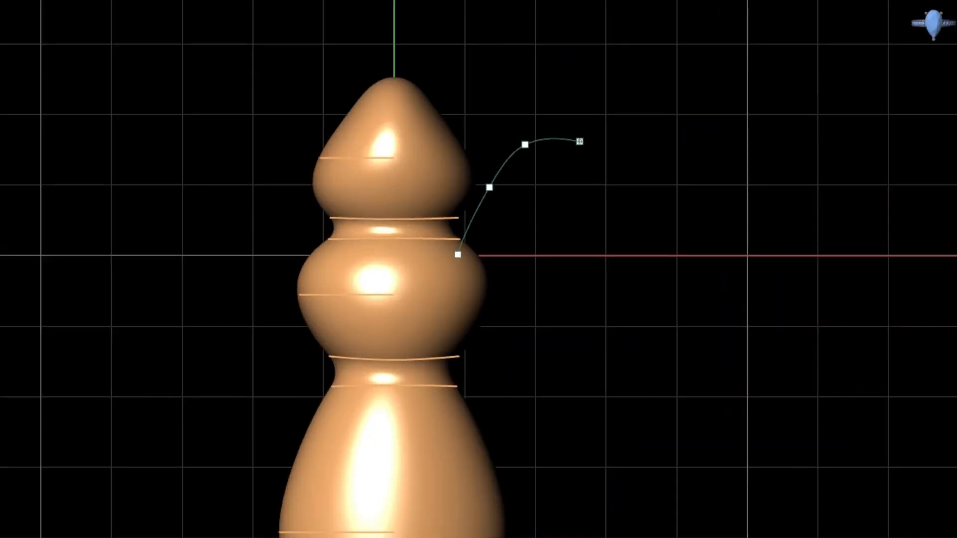
left_click(476, 237)
left_click(527, 203)
scroll(502, 141, "up", 2)
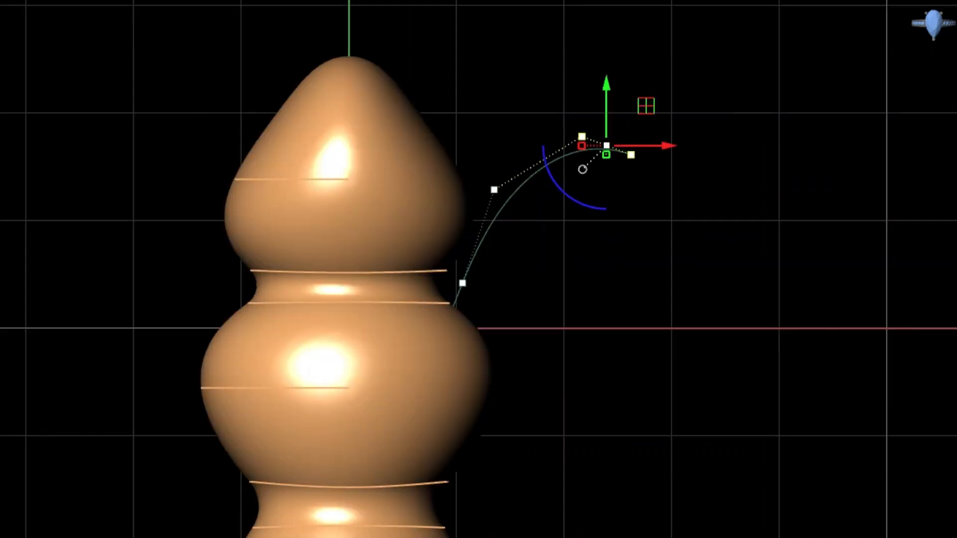
left_click_drag(605, 149, 643, 176)
key("ctrl+z")
left_click(462, 282)
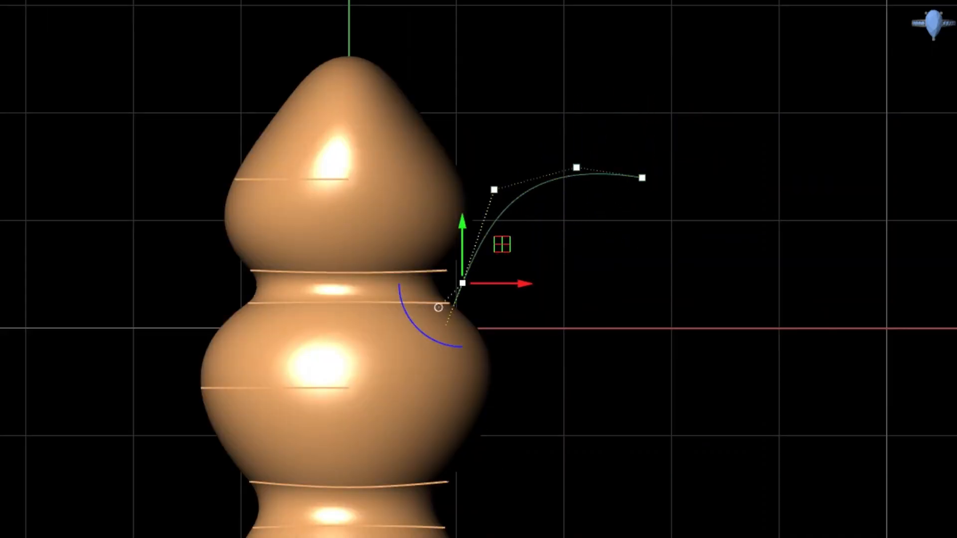
left_click_drag(461, 282, 544, 250)
key("ctrl+z")
left_click(552, 190)
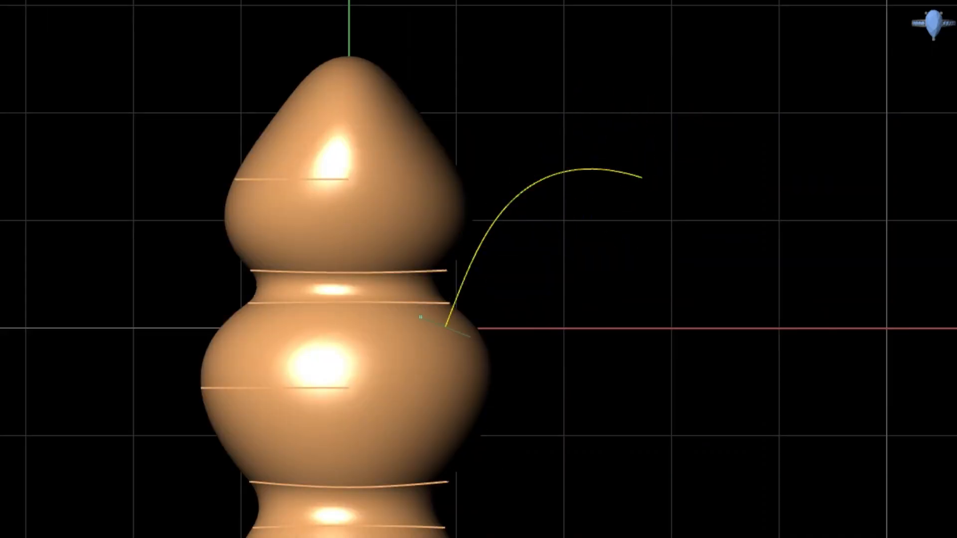
Step: Turn the front leg curve into a round-capped pipe and mirror it to the other side of the body
scroll(420, 317, "down", 2)
left_click(499, 185)
key("Return")
left_click(468, 172)
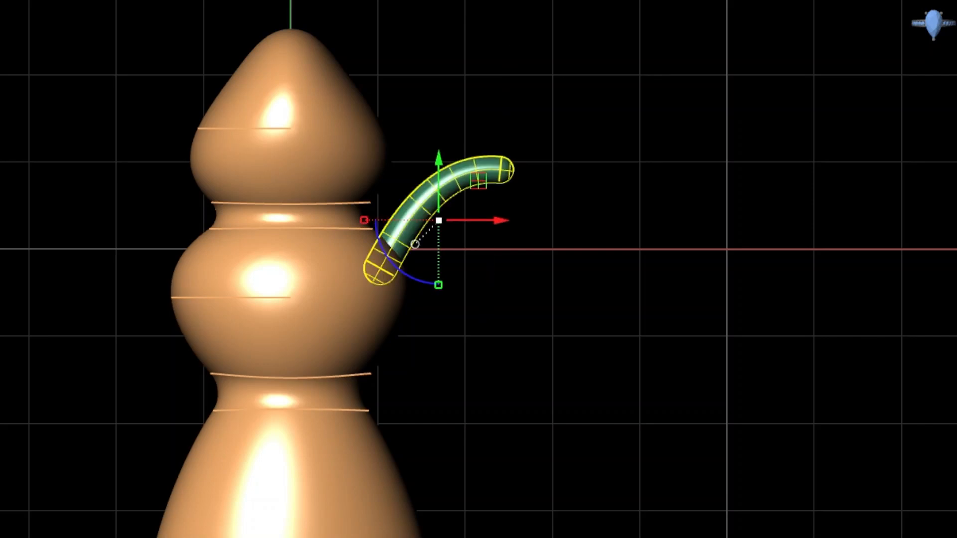
left_click(290, 224)
Step: Refine the front leg's arch by moving its outer path control points outward and down
left_click(452, 180)
left_click_drag(478, 177, 489, 195)
left_click(444, 175)
left_click_drag(443, 141, 444, 135)
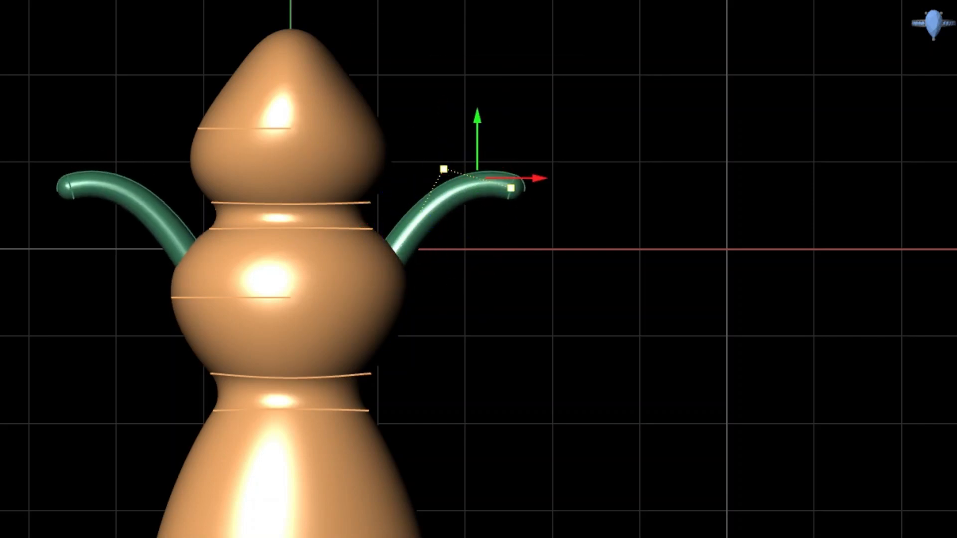
key("Escape")
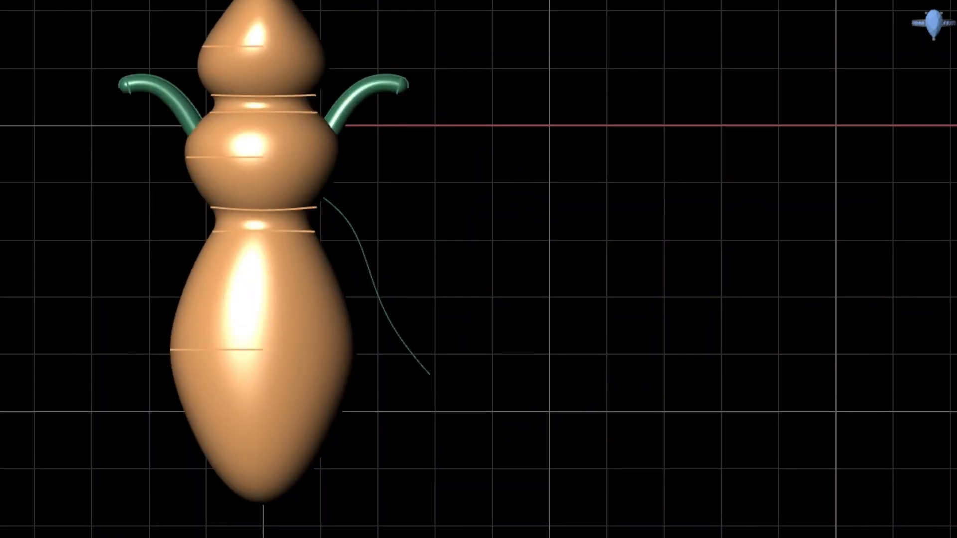
Step: Draw an S-shaped rear leg curve from the middle segment's lower side, pipe it with a thicker foot end and mirror it
left_click(372, 276)
key("Return")
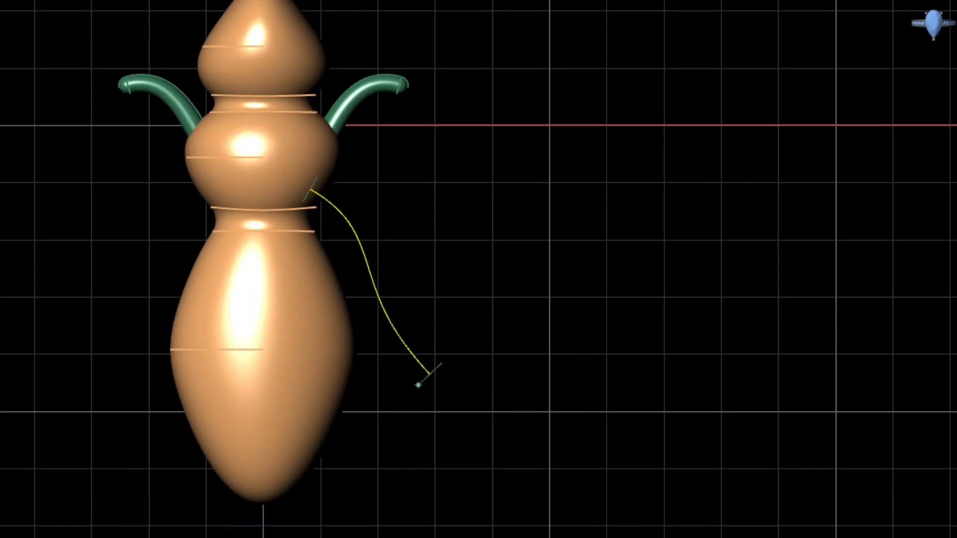
scroll(399, 334, "up", 3)
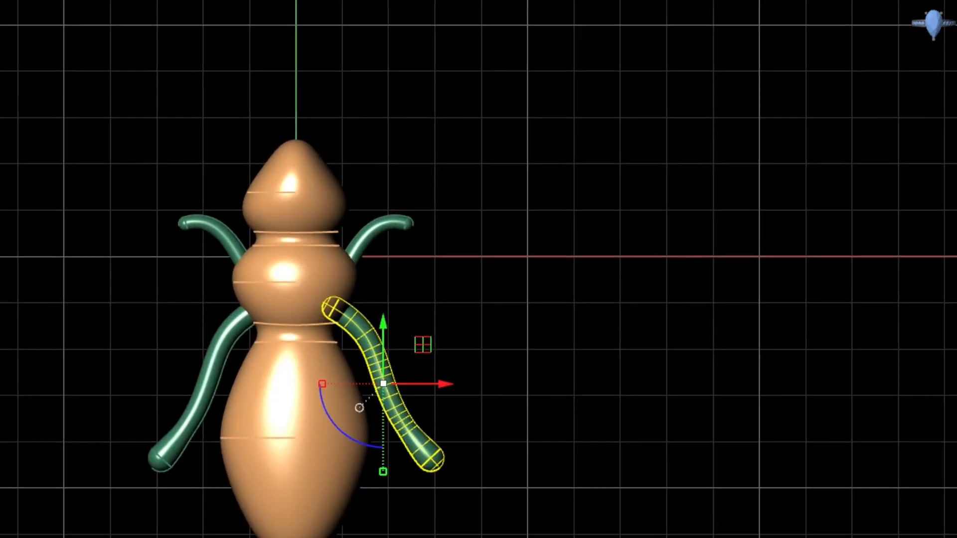
key("Escape")
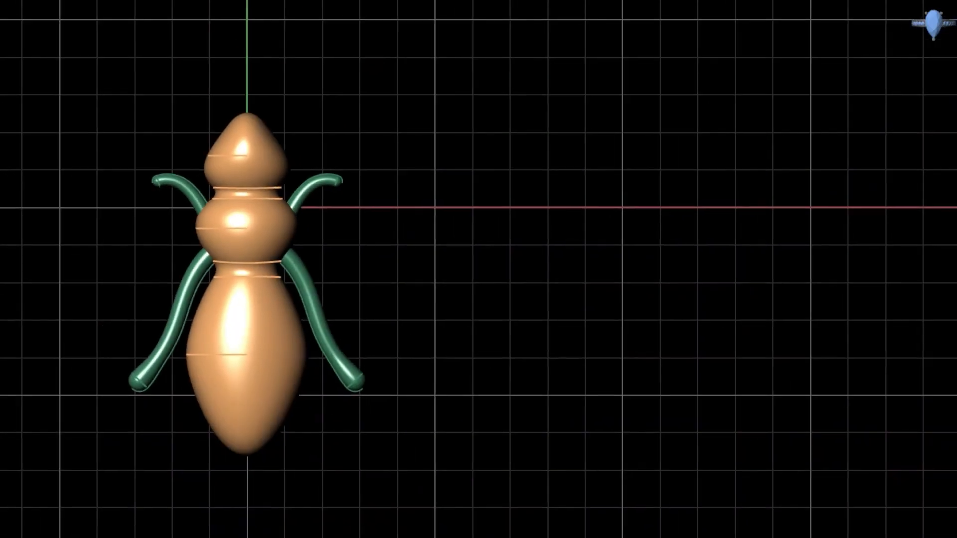
Step: Draw a long open wing outline beside the body, with a rounded tip and a wavy rear edge returning to the root
scroll(319, 231, "up", 3)
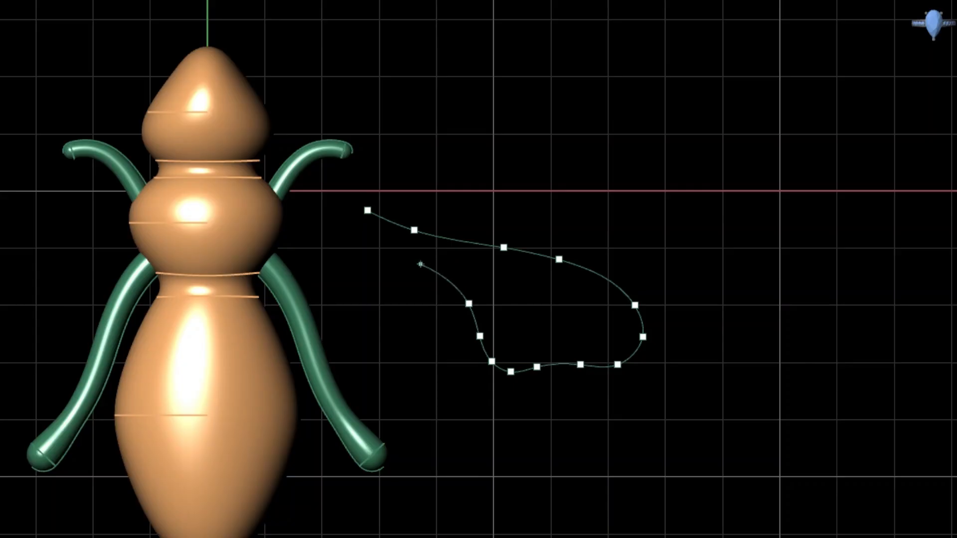
left_click(367, 228)
key("Return")
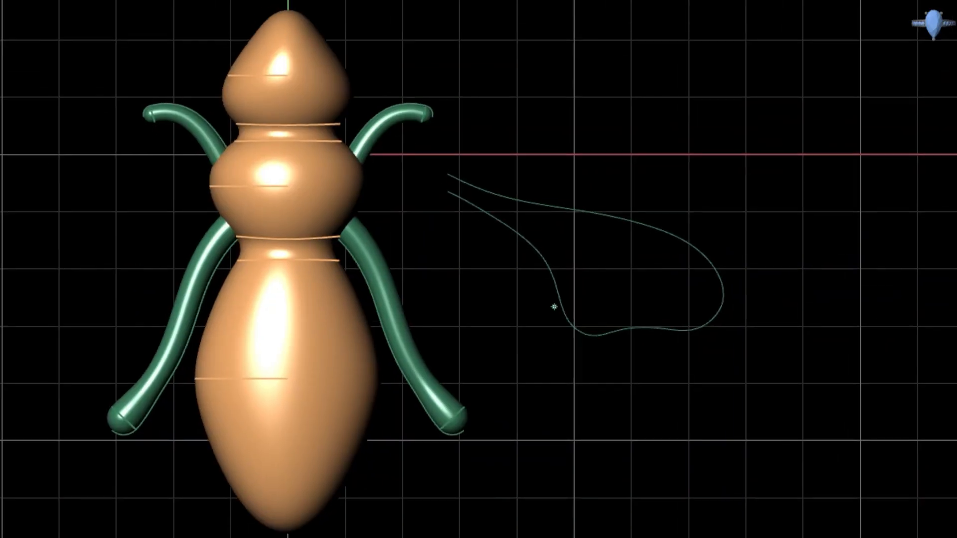
Step: Add a smaller rear wing lobe curve and an inner vein branching from the outline's lower edge to its rear edge
left_click(570, 323)
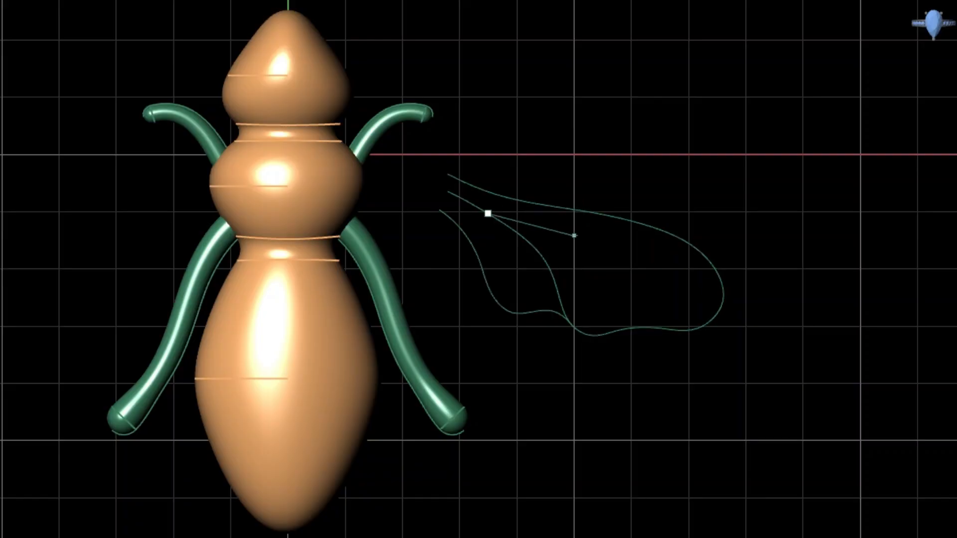
left_click(627, 327)
key("Return")
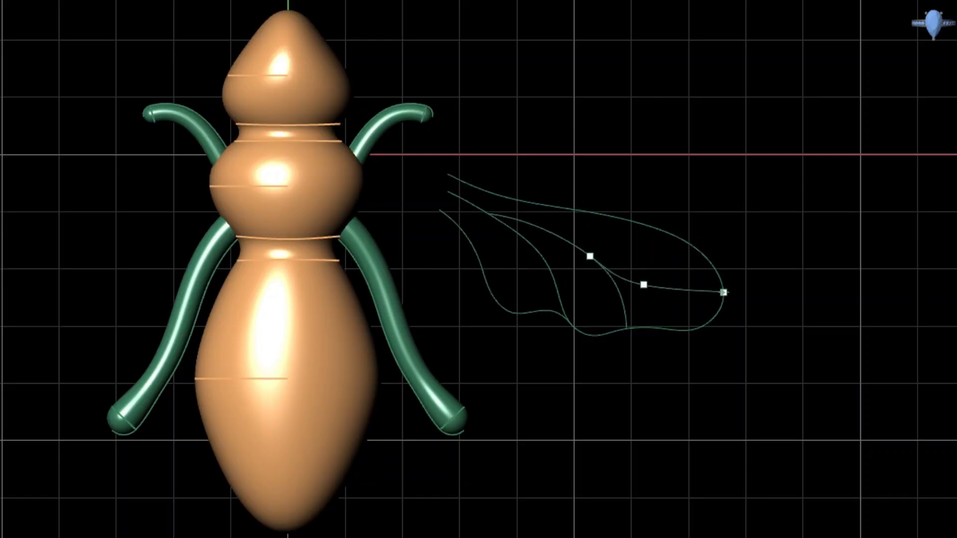
Step: Draw the remaining wing veins toward the tip, an arc inside the tip and a small arc below the front edge
scroll(671, 271, "up", 2)
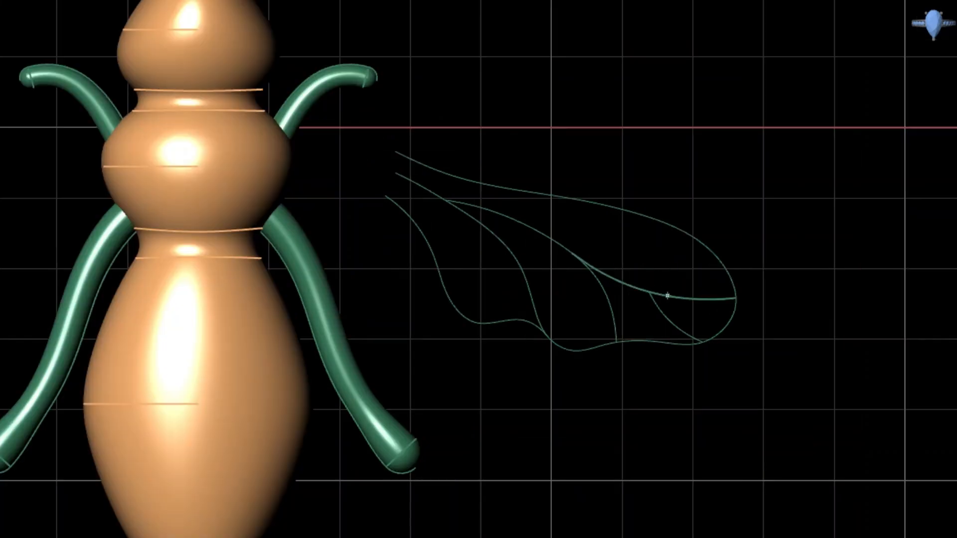
left_click(674, 227)
key("Return")
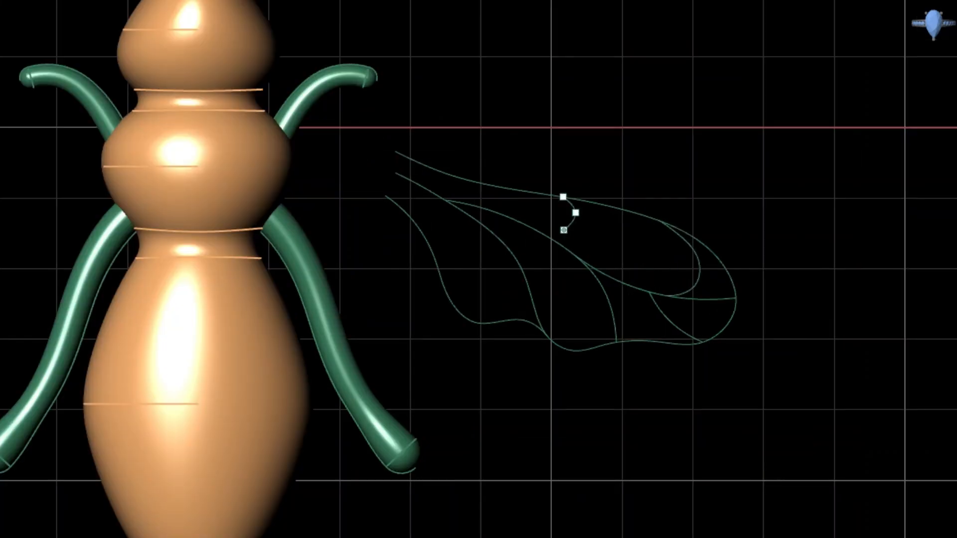
left_click(541, 234)
key("Return")
Step: Smooth the small arc below the wing's front edge by deleting two control points and moving the remaining ones
scroll(573, 223, "up", 10)
left_click(502, 259)
key("Delete")
left_click(558, 162)
key("Delete")
left_click_drag(588, 211, 586, 232)
left_click(595, 197)
left_click_drag(634, 157, 646, 174)
left_click_drag(515, 196, 565, 292)
left_click_drag(581, 238, 596, 240)
key("Escape")
scroll(639, 175, "down", 10)
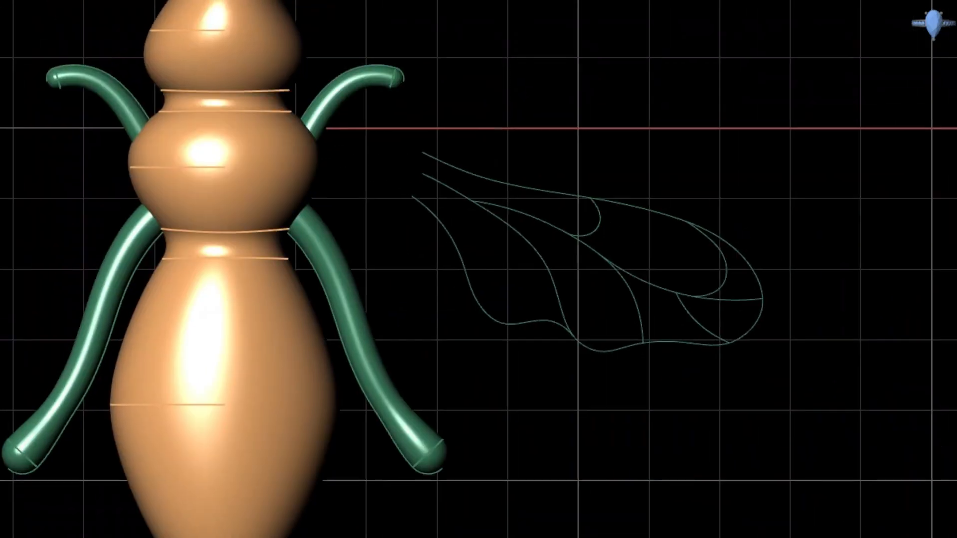
Step: Smooth the arc inside the wing tip by deleting two control points and adjusting the remaining ones
left_click(721, 250)
scroll(735, 250, "up", 10)
key("F10")
left_click(639, 137)
key("Delete")
left_click(676, 344)
key("Delete")
scroll(736, 300, "down", 6)
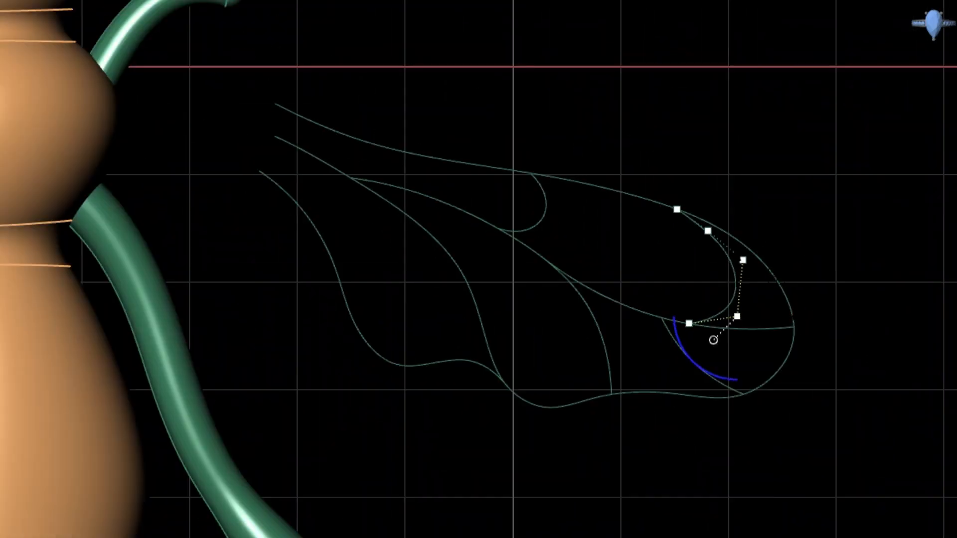
left_click_drag(737, 316, 734, 301)
left_click(742, 260)
left_click_drag(743, 259, 742, 254)
scroll(760, 217, "down", 5)
key("Escape")
left_click(669, 204)
middle_click_drag(598, 199, 613, 210)
left_click(491, 95)
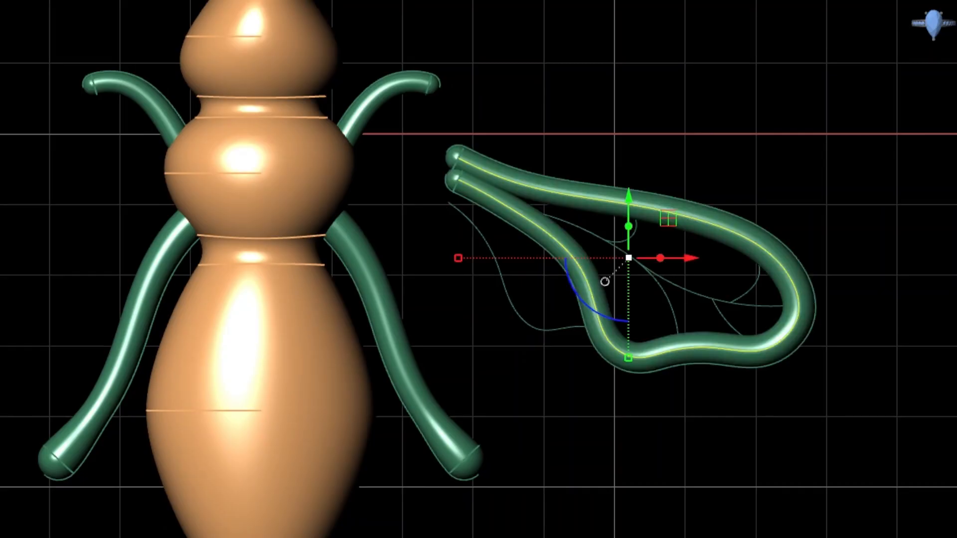
key("Escape")
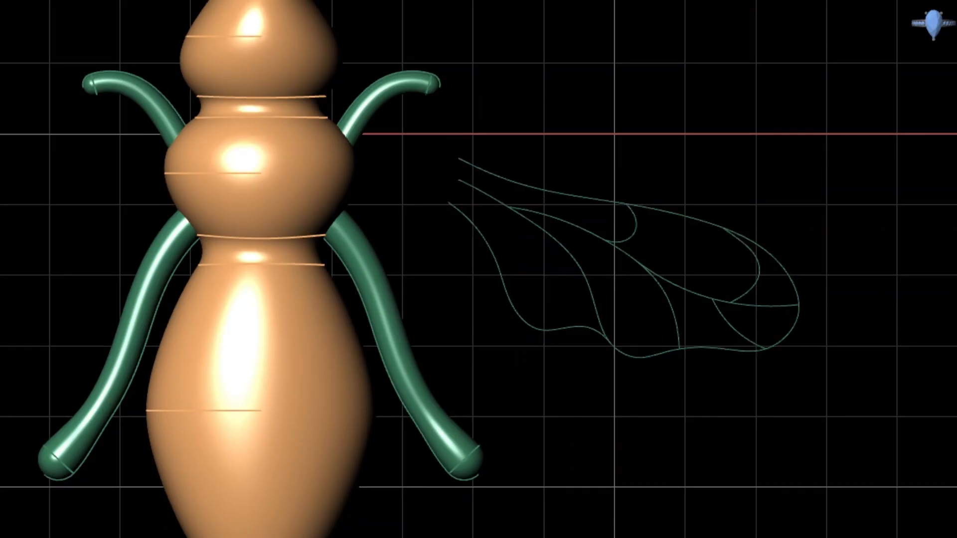
Step: Turn the wing outline, all inner veins and the rear lobe curve into thin round-capped pipes
left_click(549, 190)
scroll(467, 157, "up", 6)
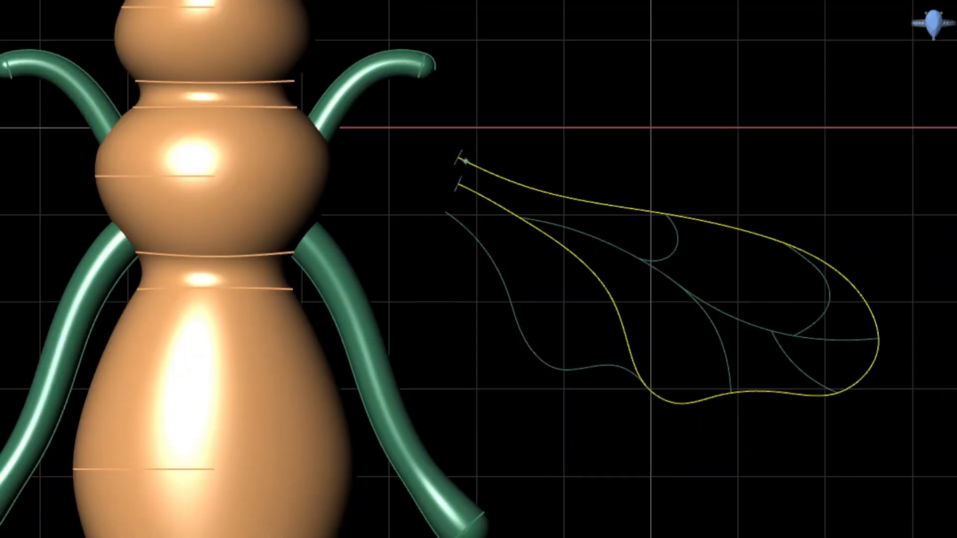
key("Return")
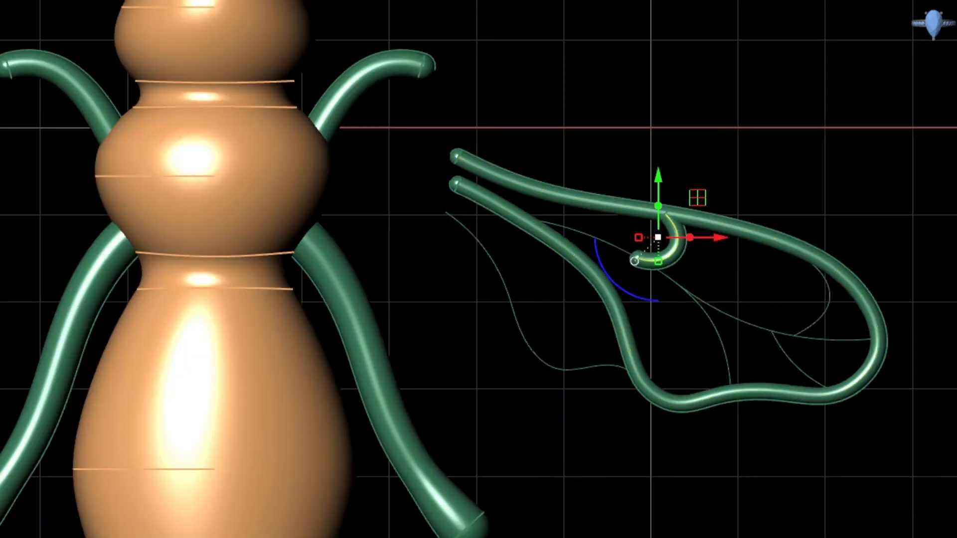
key("Return")
key("Return")
key("Return")
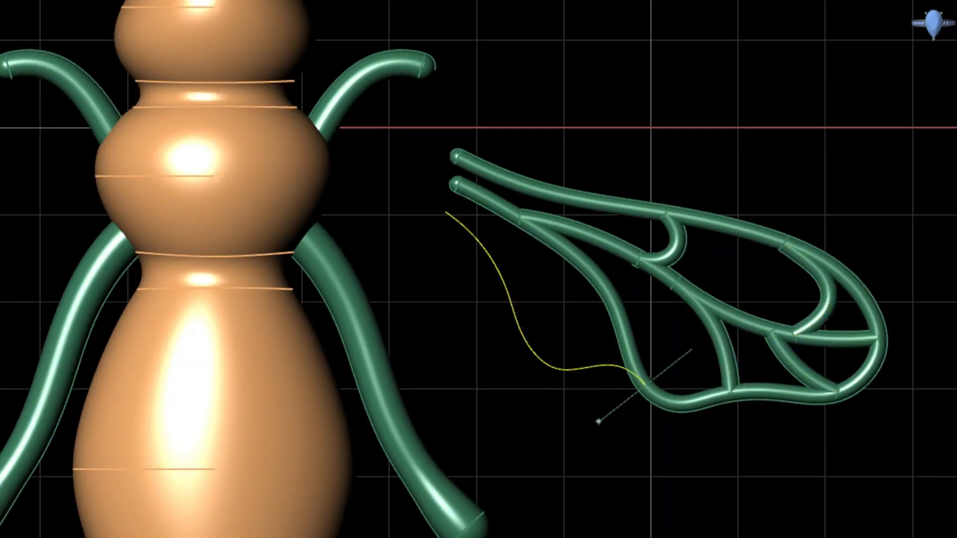
key("Return")
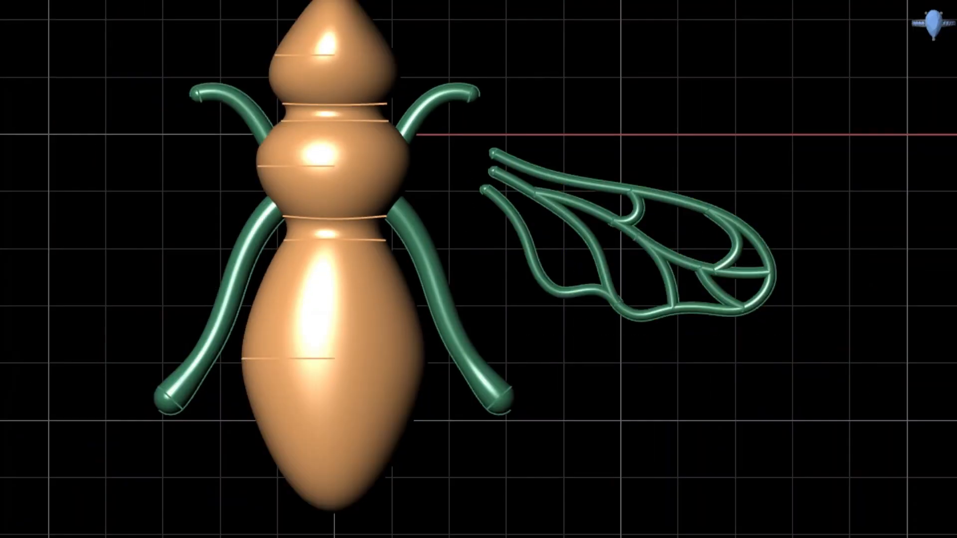
Step: Undo the thin wing pipes and rebuild the outline, inner veins and rear lobe as thicker round-capped pipes
key("ctrl+z")
key("ctrl+z")
key("ctrl+z")
key("ctrl+z")
key("ctrl+z")
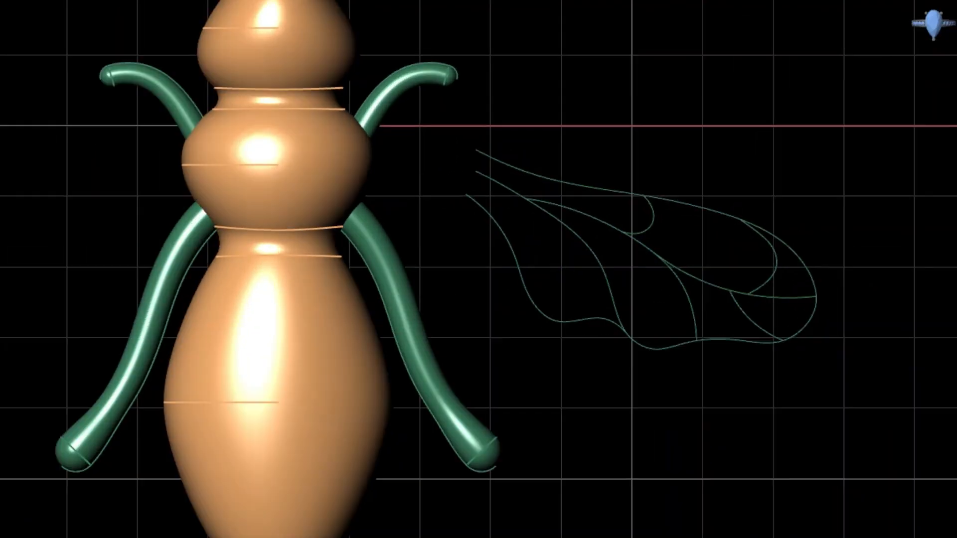
left_click(641, 188)
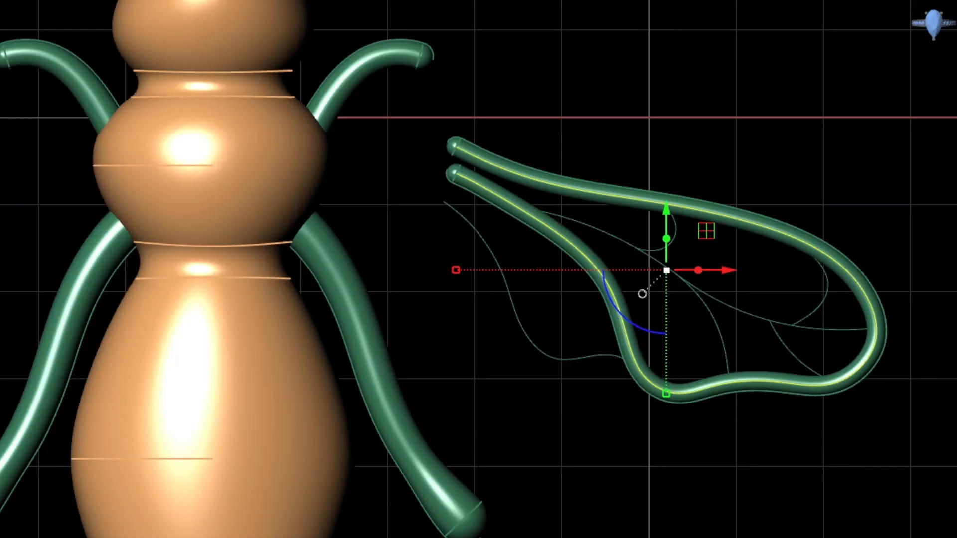
left_click(588, 357)
key("Return")
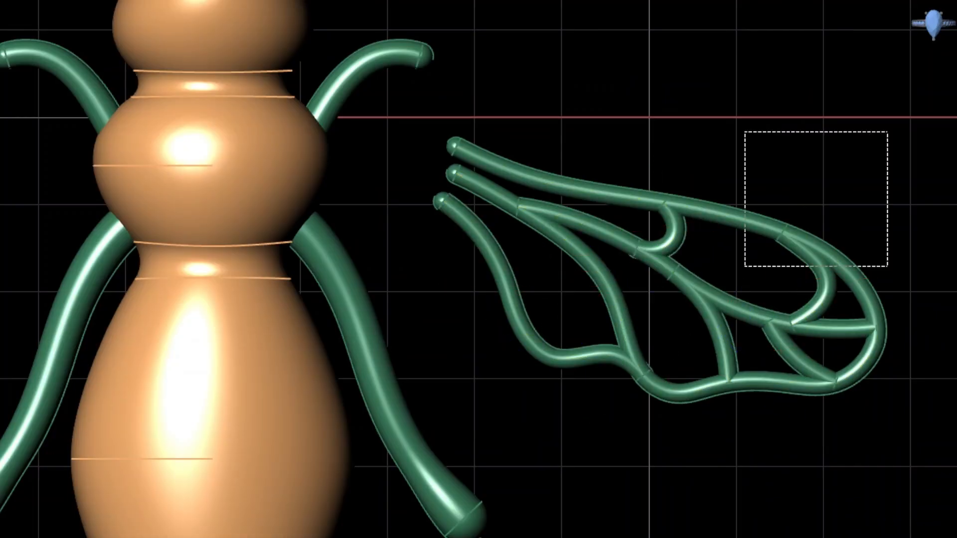
Step: Move and rotate the complete veined wing so its roots meet the thorax, and mirror it to the body's opposite side
left_click_drag(746, 267, 746, 267)
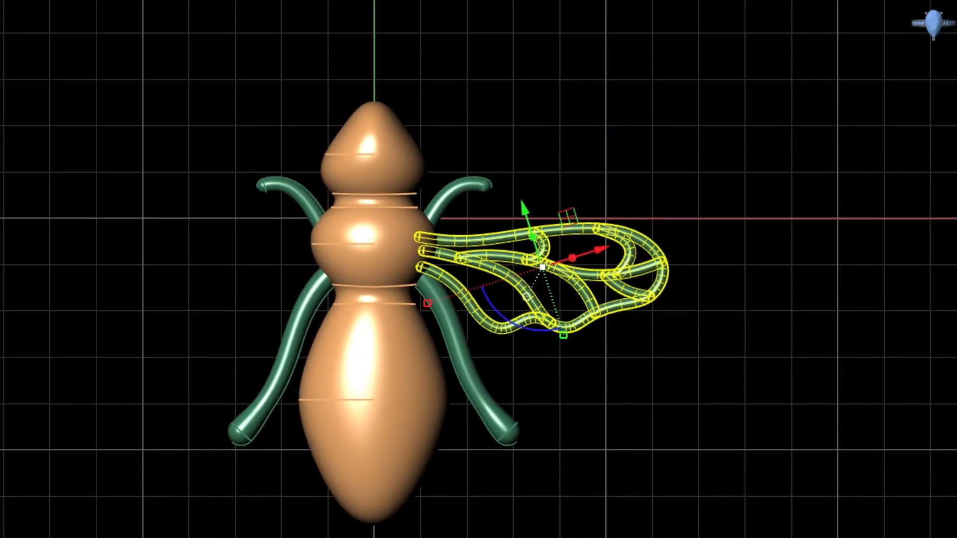
scroll(516, 291, "up", 4)
left_click_drag(516, 305, 506, 294)
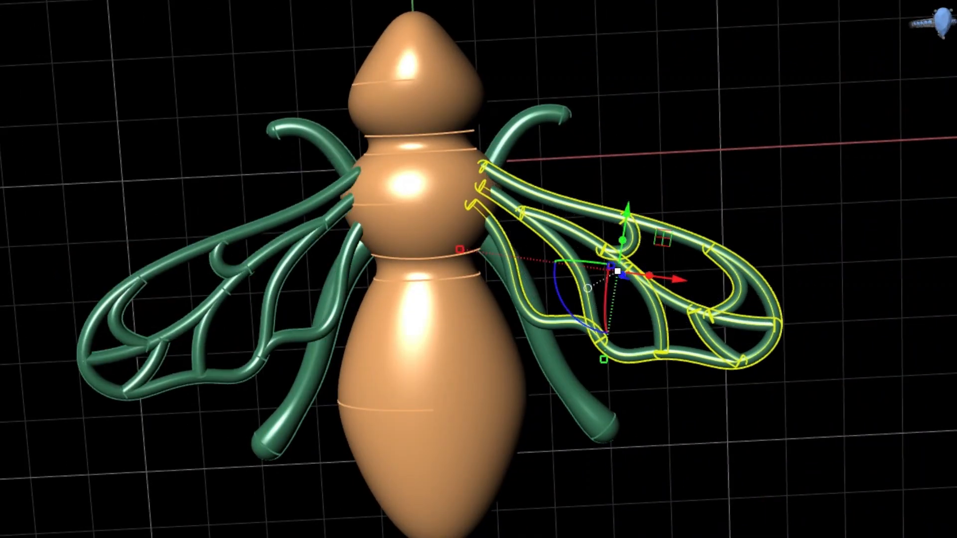
left_click_drag(679, 280, 670, 279)
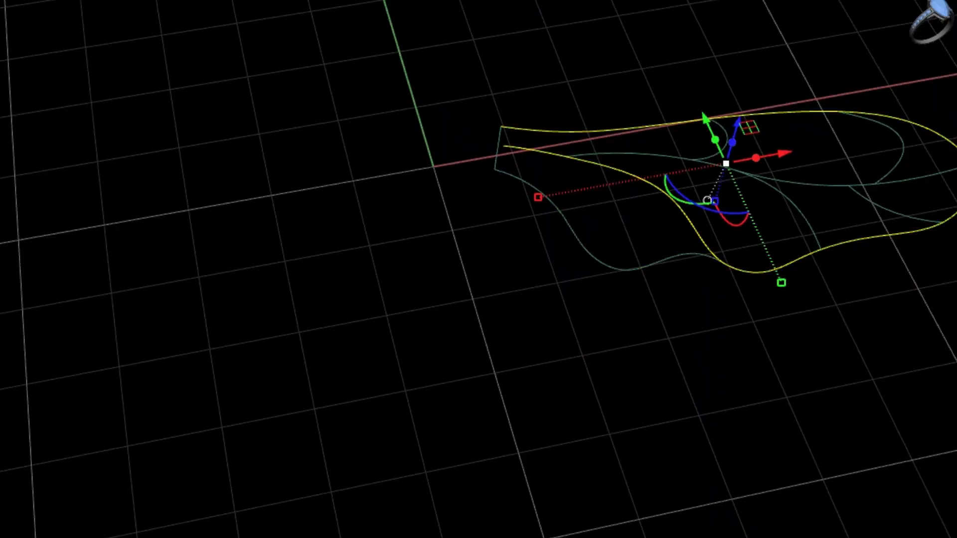
Step: Fill both wings with membrane surfaces between the veins, and give the wings and legs the body's orange colour
left_click_drag(885, 398, 408, 38)
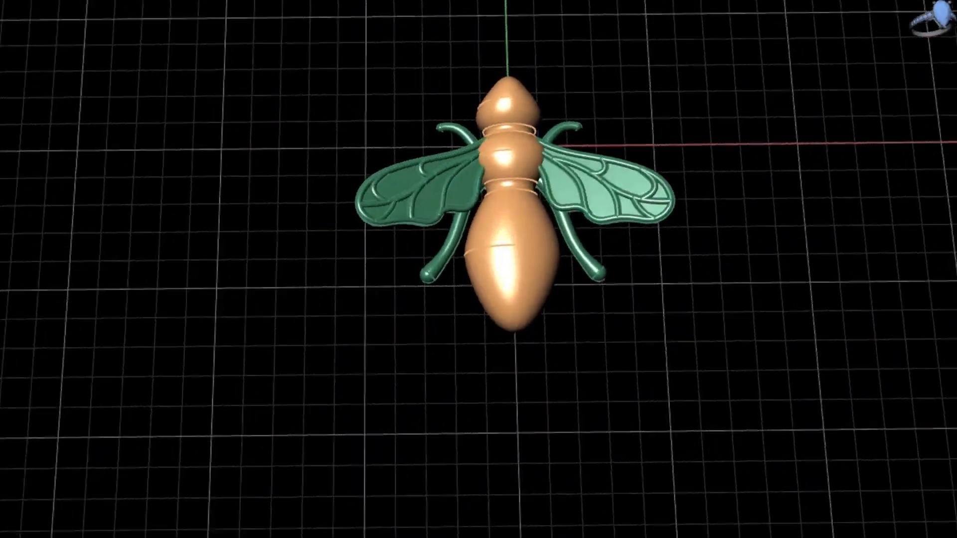
key("ctrl+a")
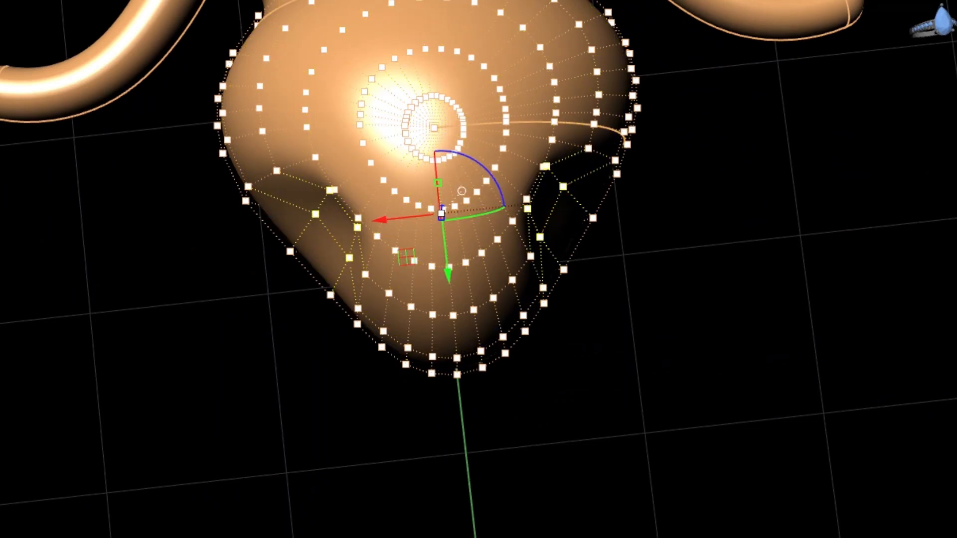
Step: Set green eyes into two dented sockets on the head and add a short curved round-capped antenna at its front
key("Escape")
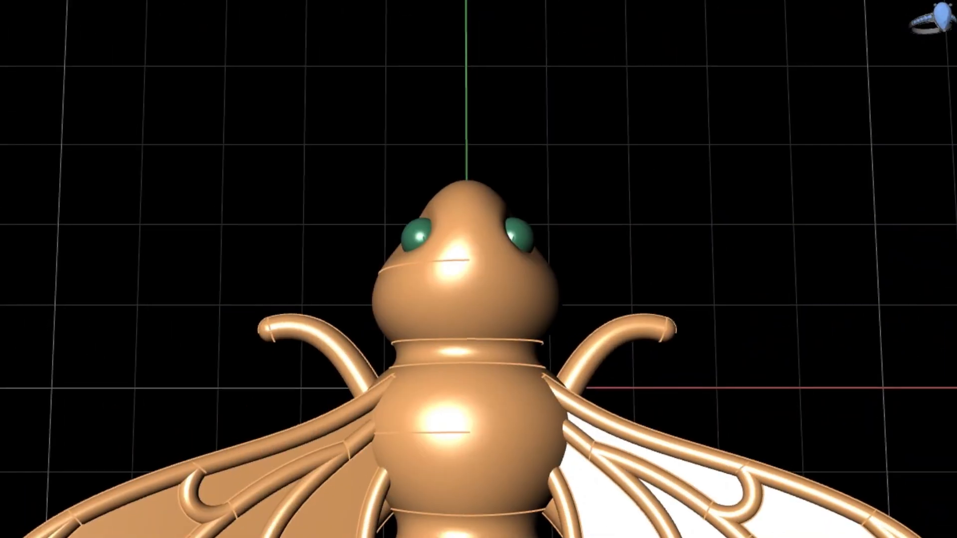
scroll(517, 144, "up", 4)
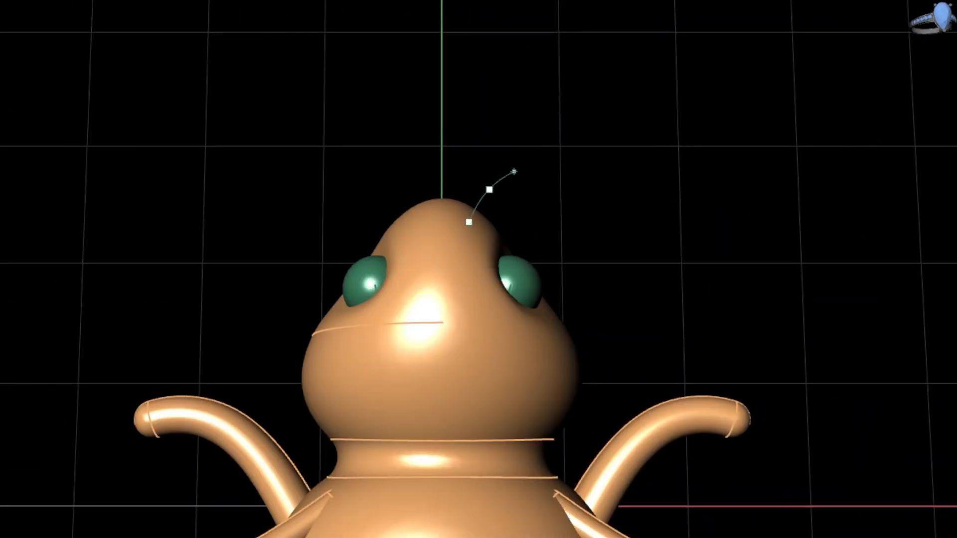
scroll(514, 171, "up", 3)
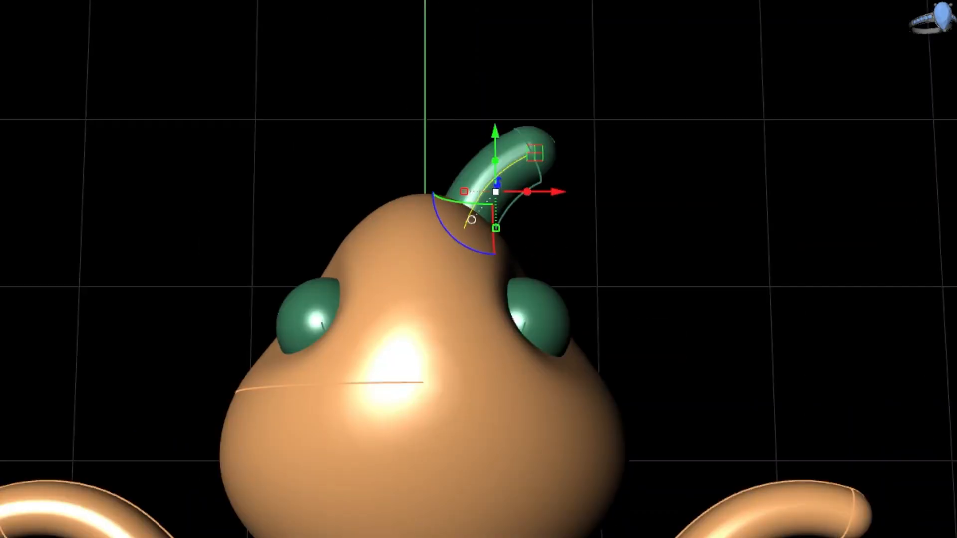